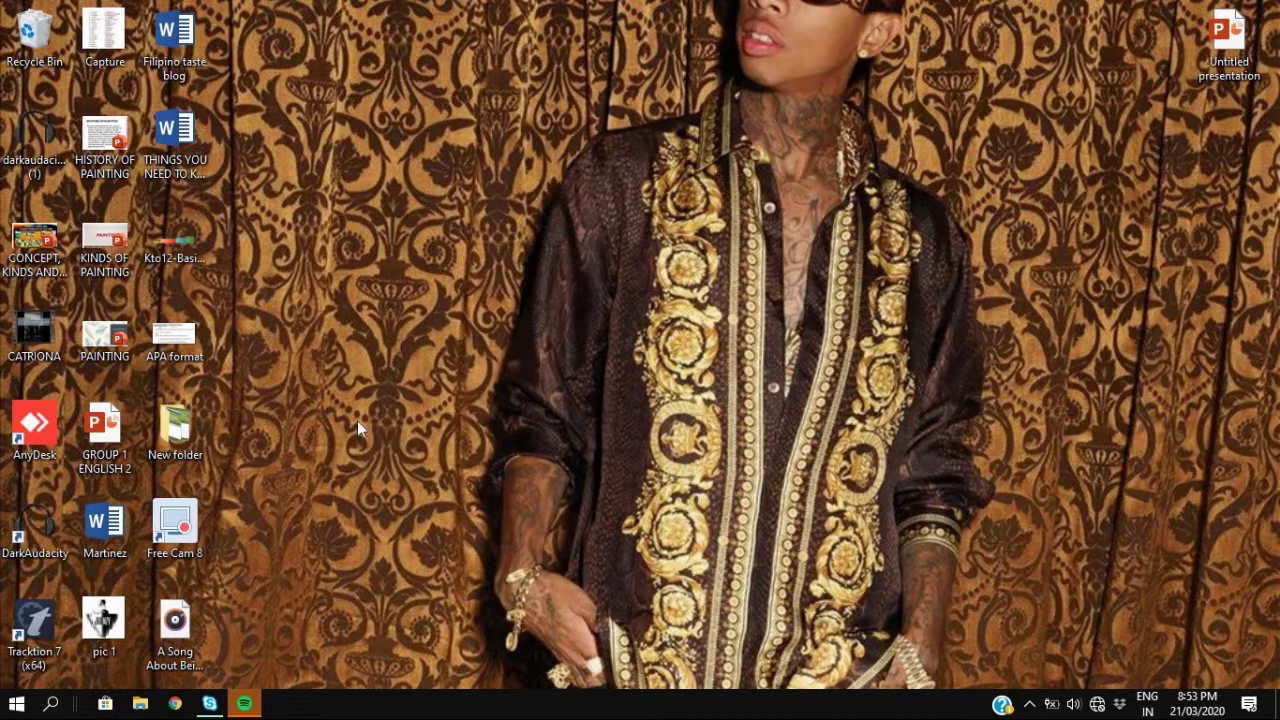
- Open DarkAudacity, dismiss its welcome message and maximize the program window
{"action": "double_click", "coordinate": [41, 524]}
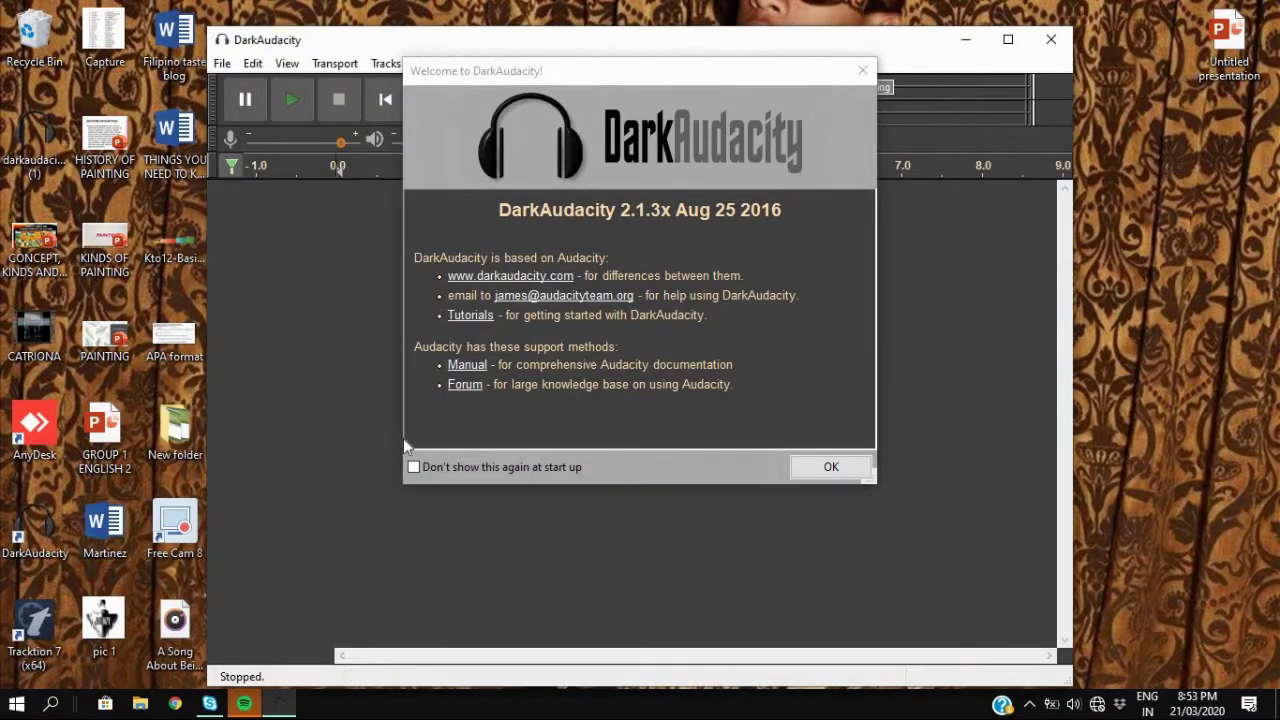
{"action": "left_click", "coordinate": [860, 72]}
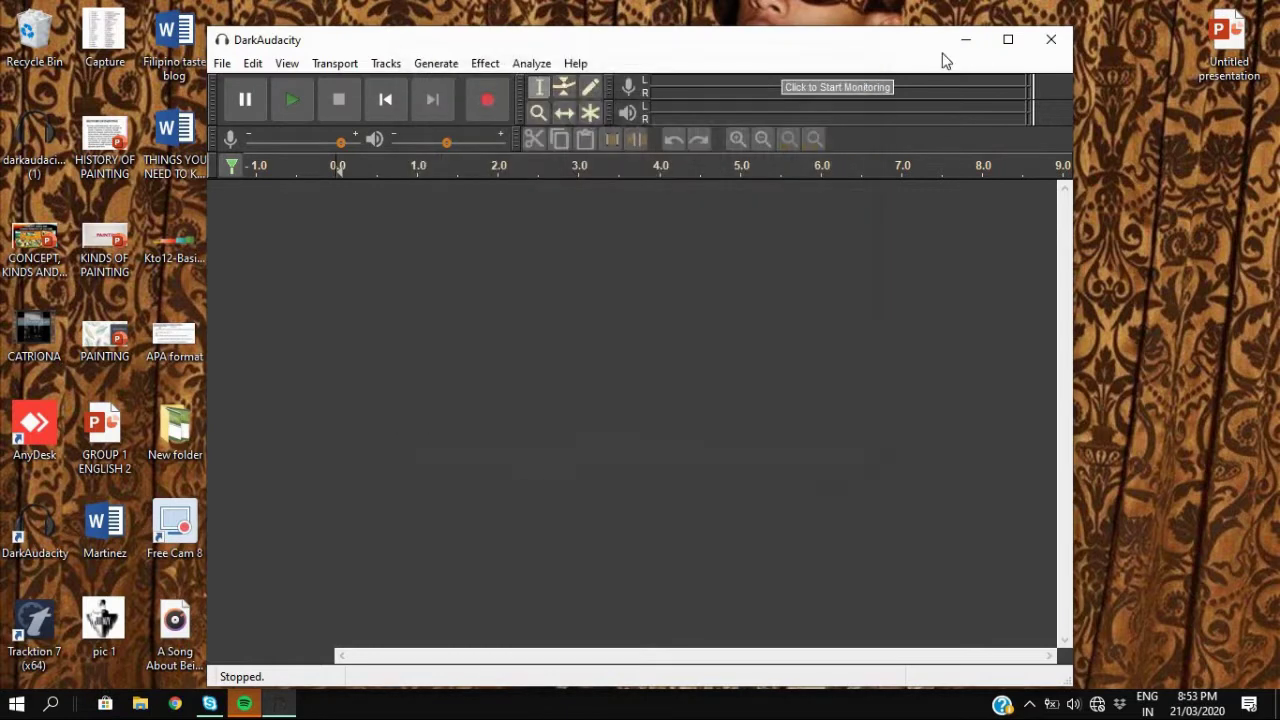
{"action": "left_click", "coordinate": [1008, 40]}
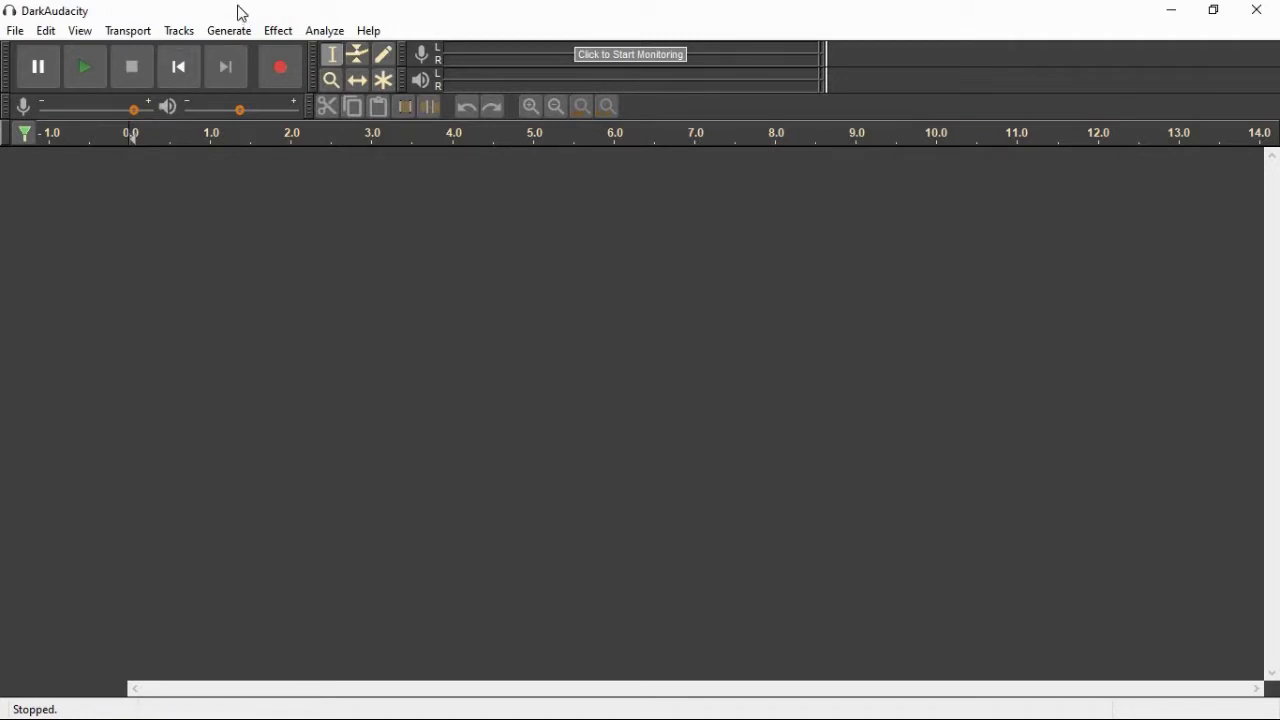
- Add a new mono audio track and place the cursor at its start
{"action": "left_click", "coordinate": [180, 32]}
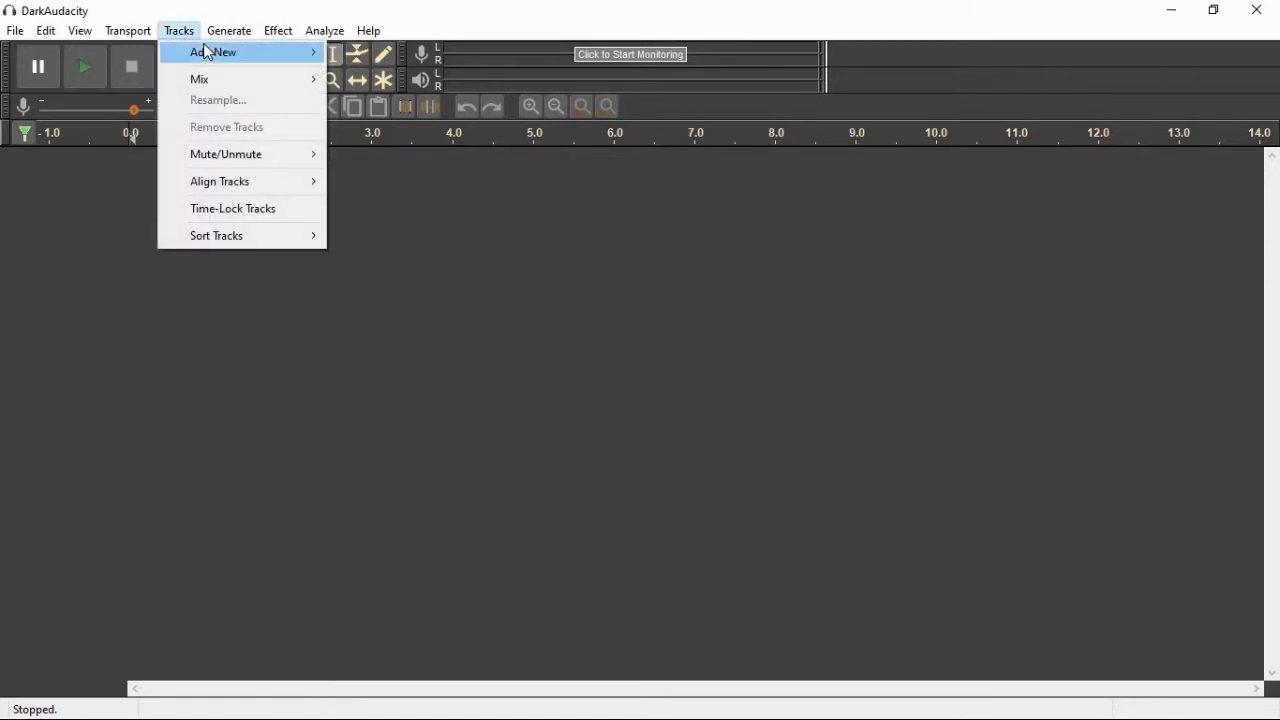
{"action": "mouse_move", "coordinate": [206, 52]}
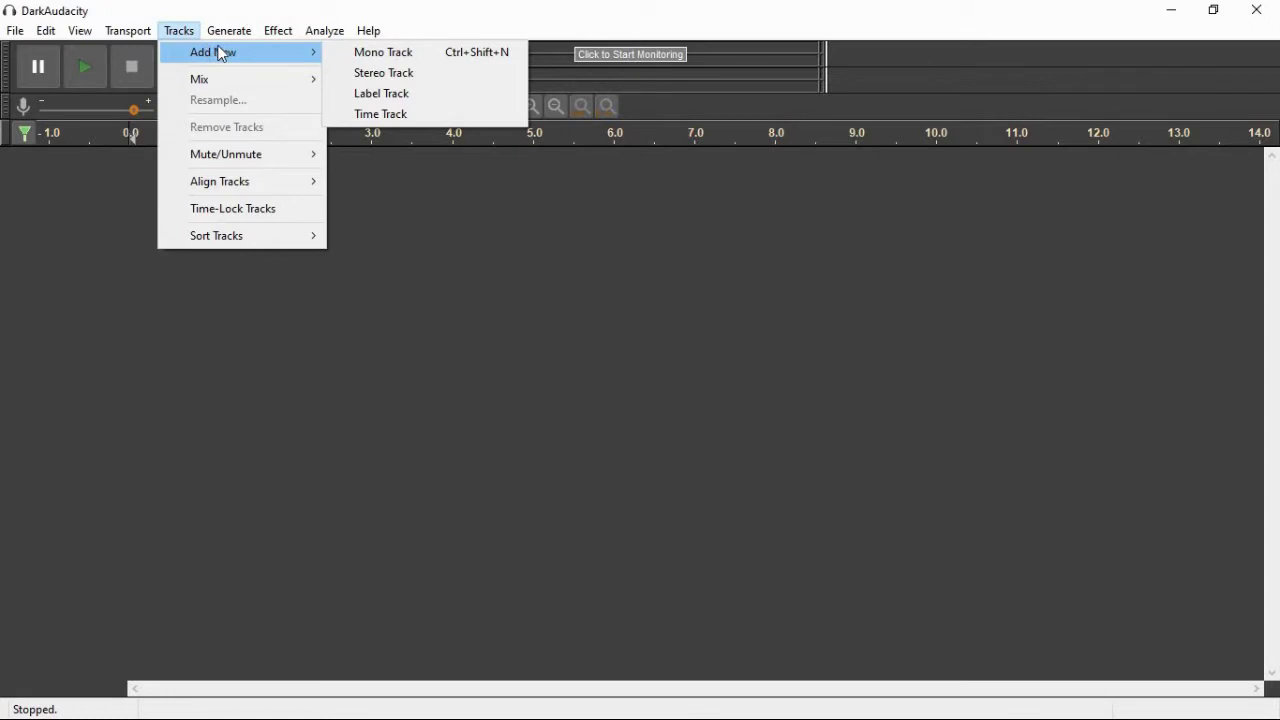
{"action": "left_click", "coordinate": [380, 52]}
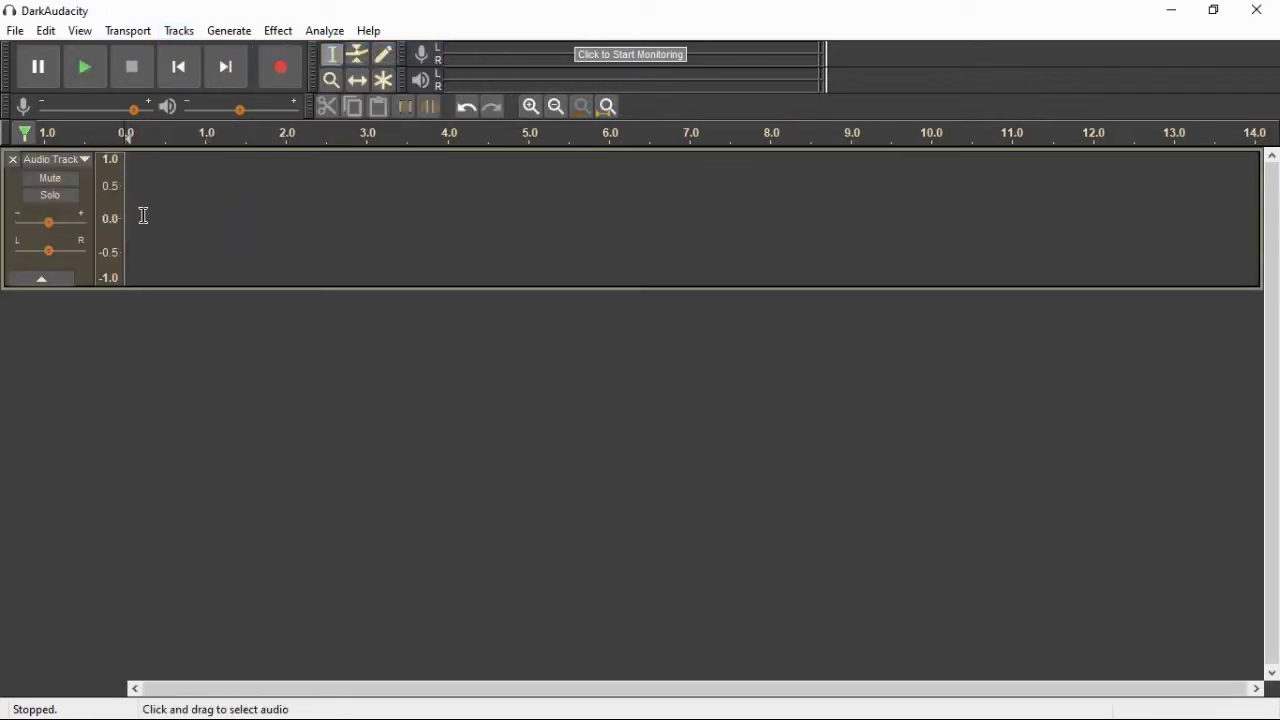
{"action": "left_click", "coordinate": [145, 215]}
{"action": "key", "text": "Home"}
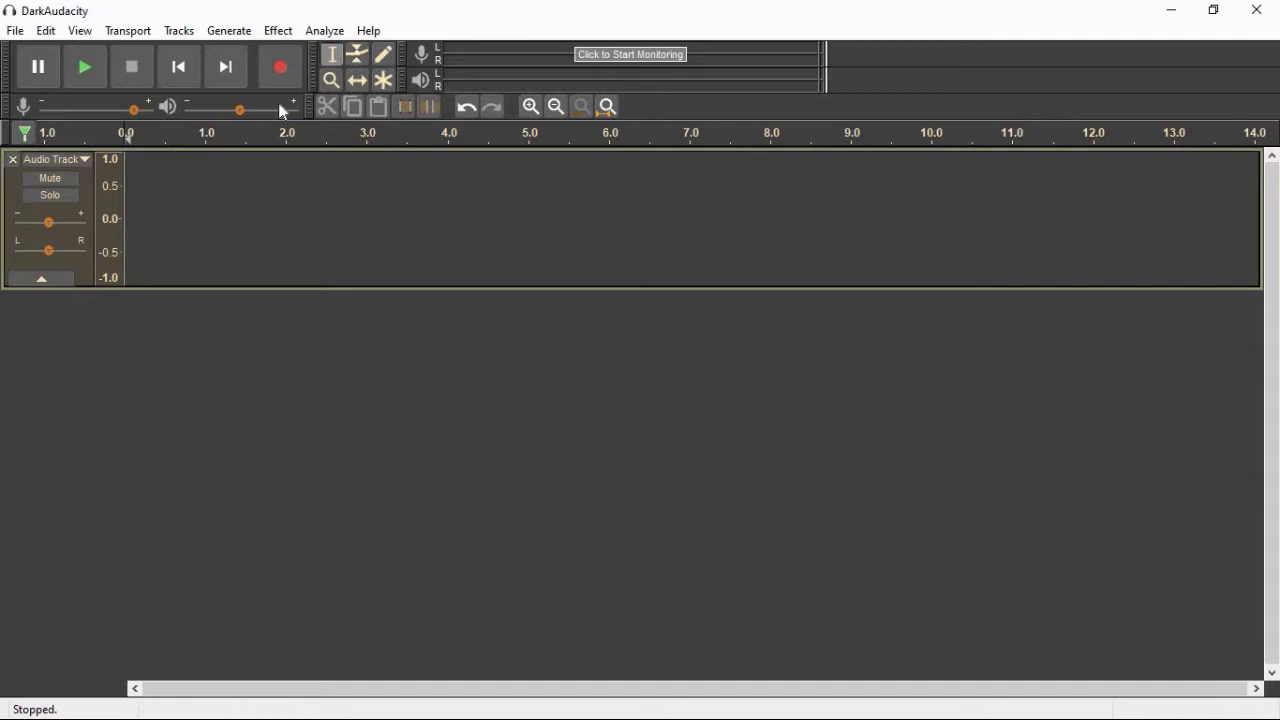
{"action": "mouse_move", "coordinate": [282, 110]}
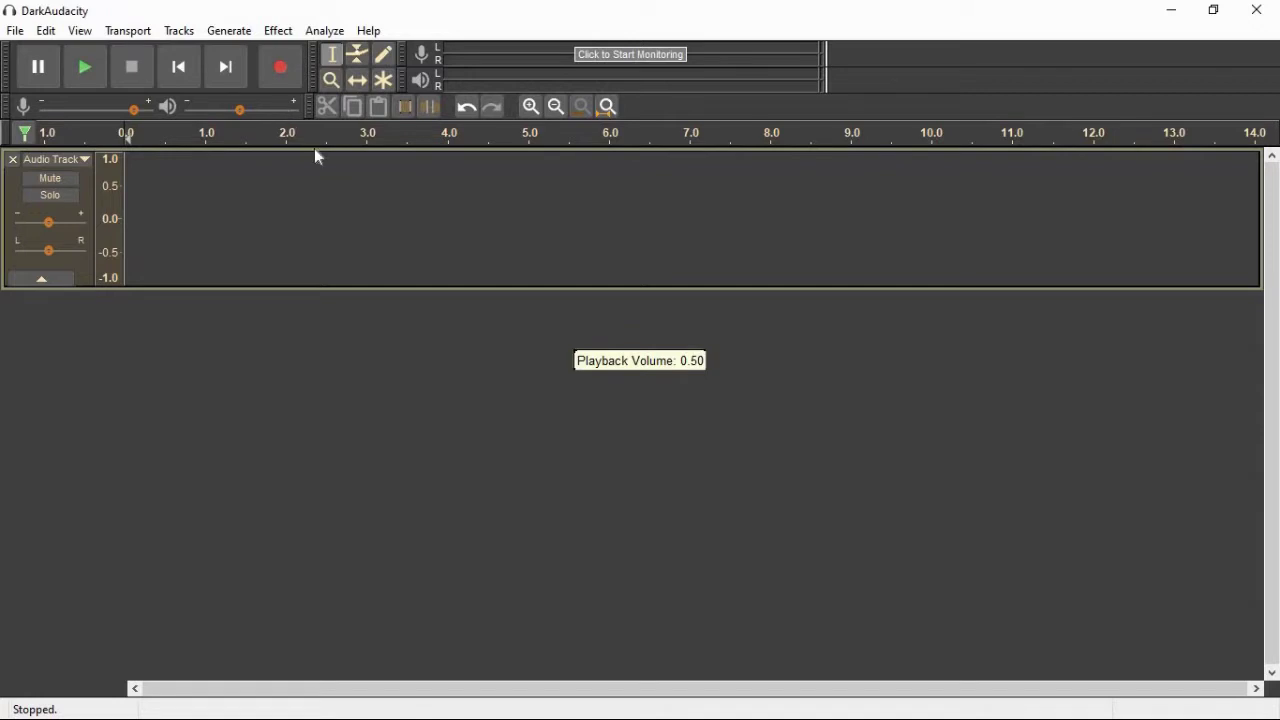
{"action": "left_click", "coordinate": [280, 68]}
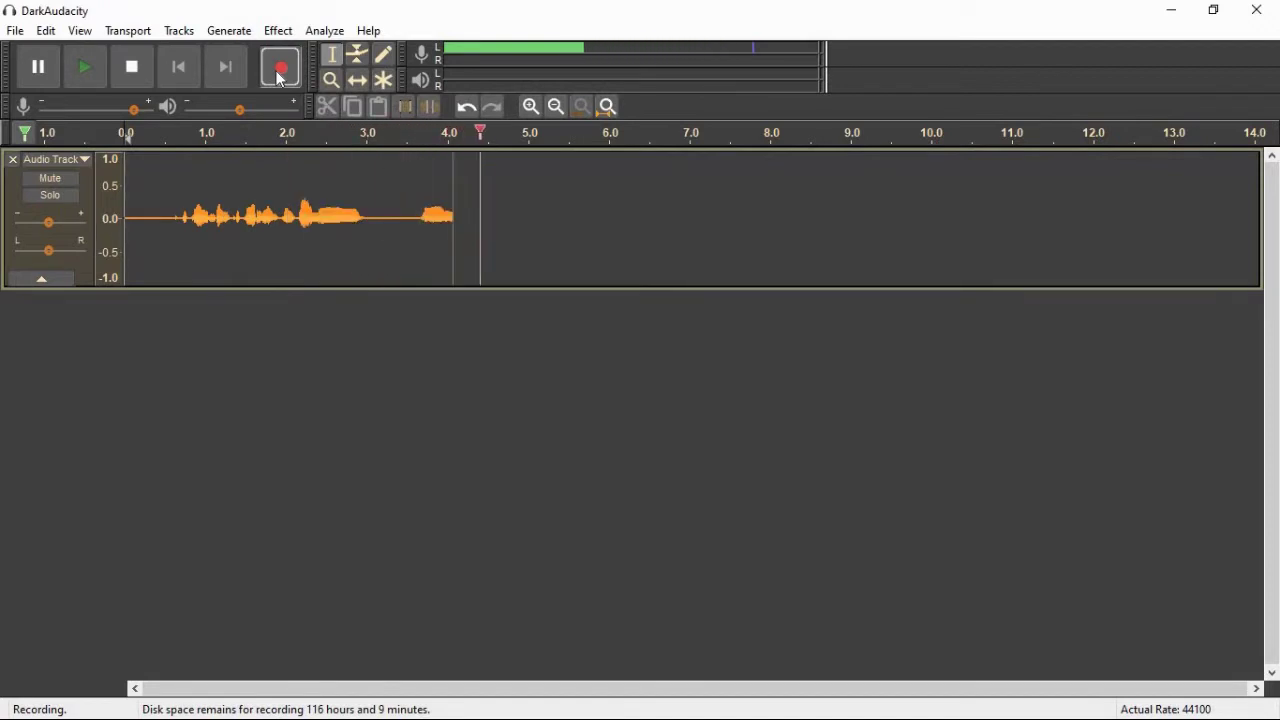
{"action": "left_click", "coordinate": [132, 78]}
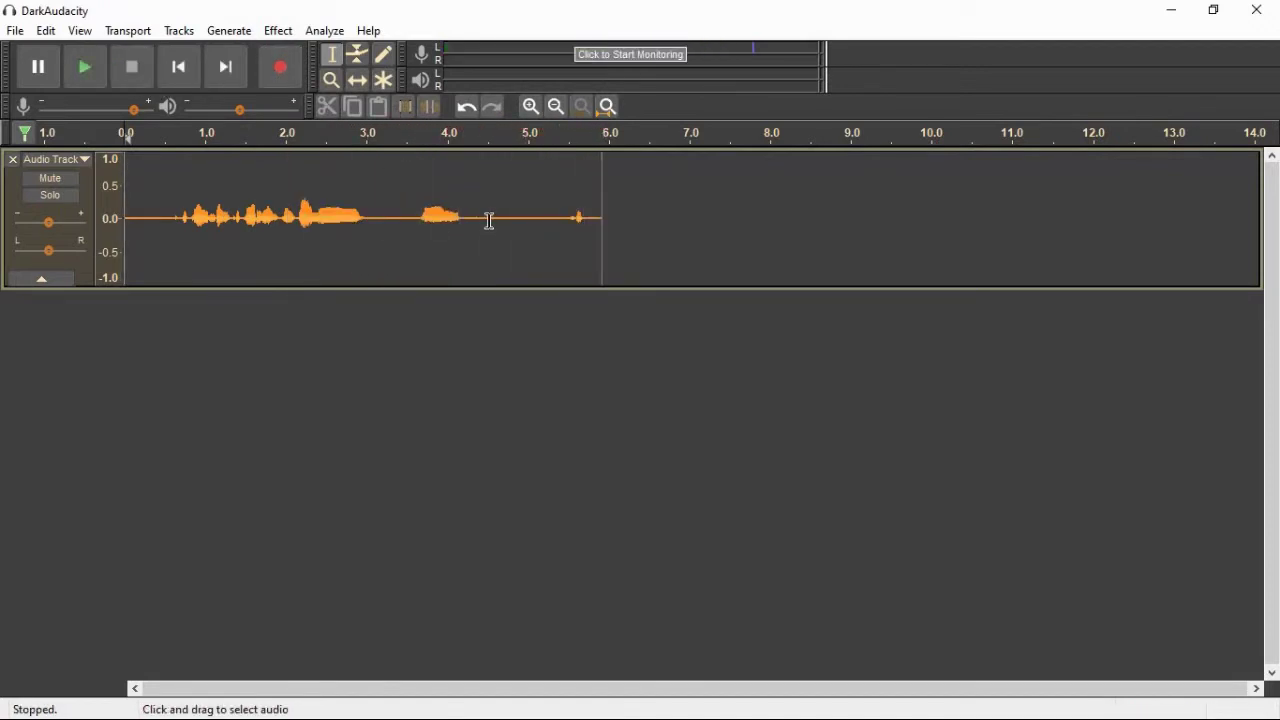
{"action": "key", "text": "ctrl+a"}
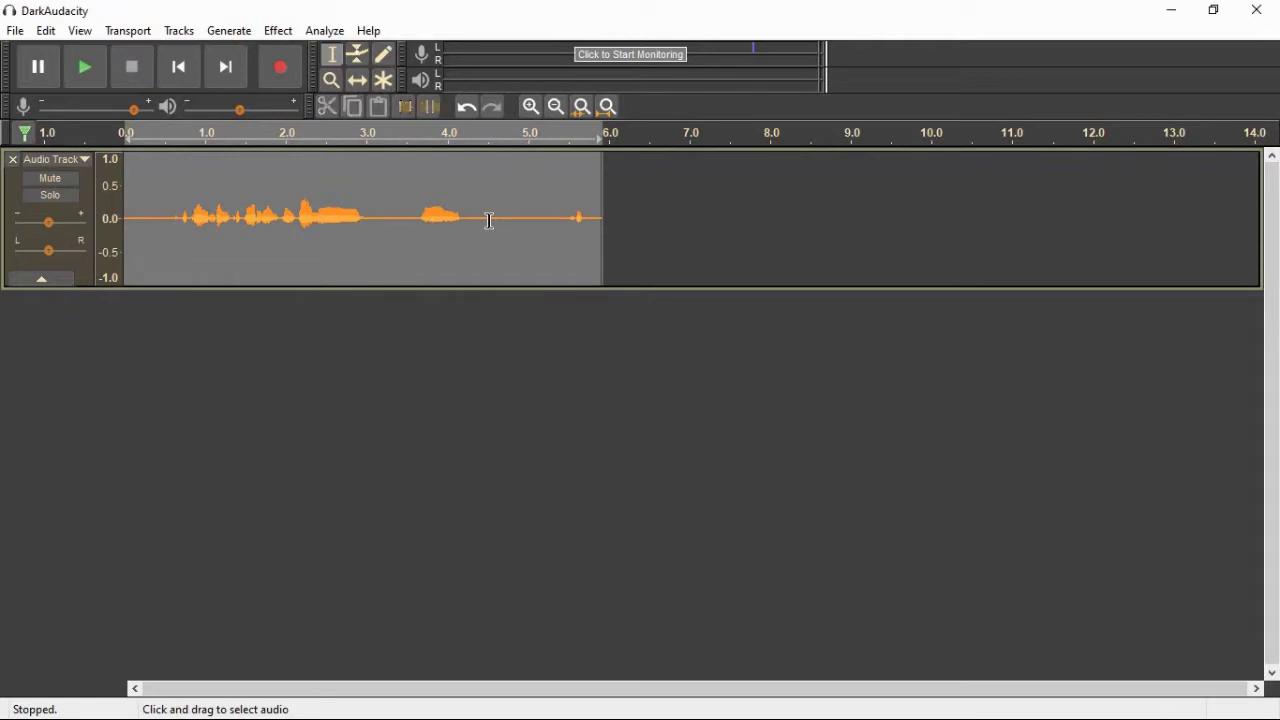
{"action": "key", "text": "Delete"}
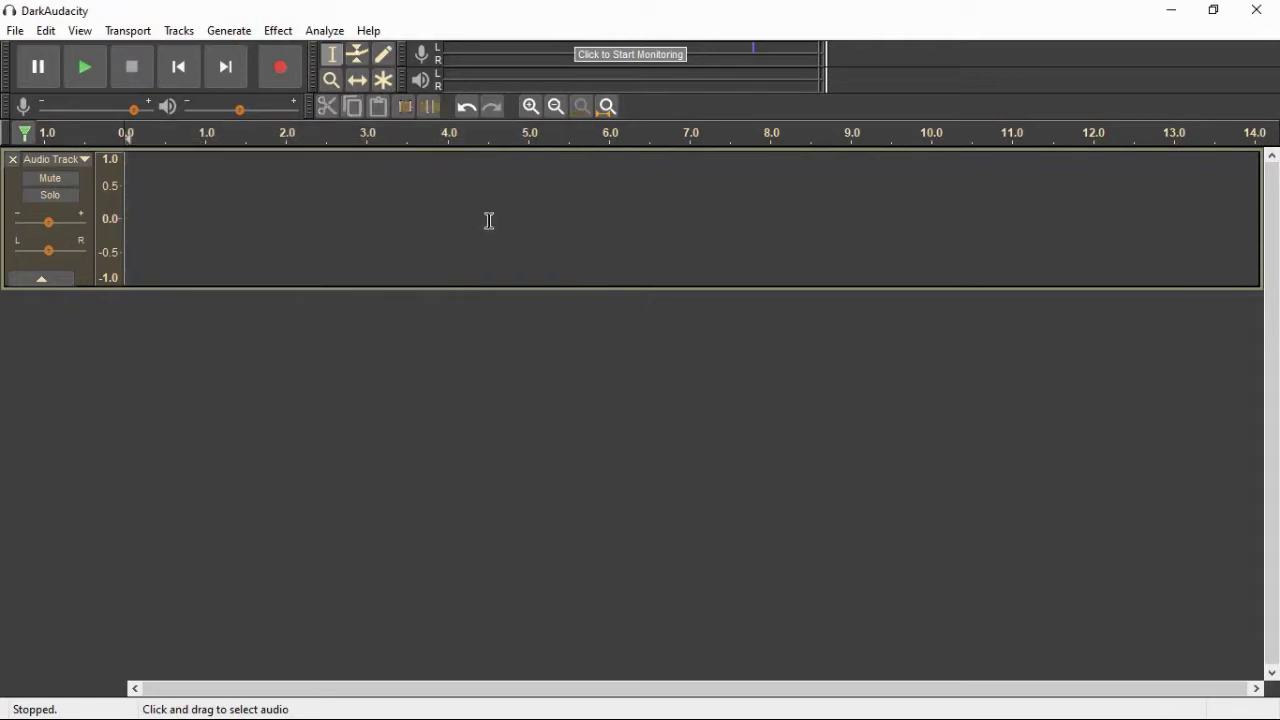
- Record a voice take about 12.5 seconds long on the mono track
{"action": "left_click", "coordinate": [281, 66]}
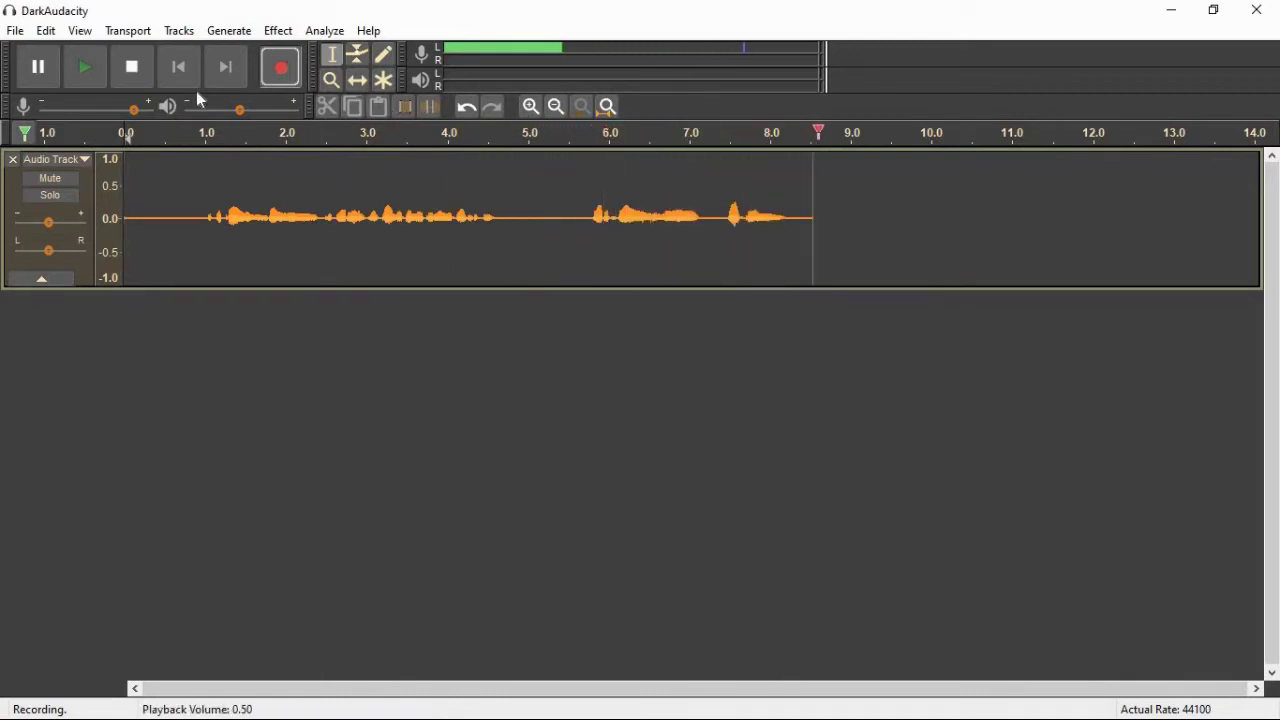
{"action": "left_click", "coordinate": [131, 67]}
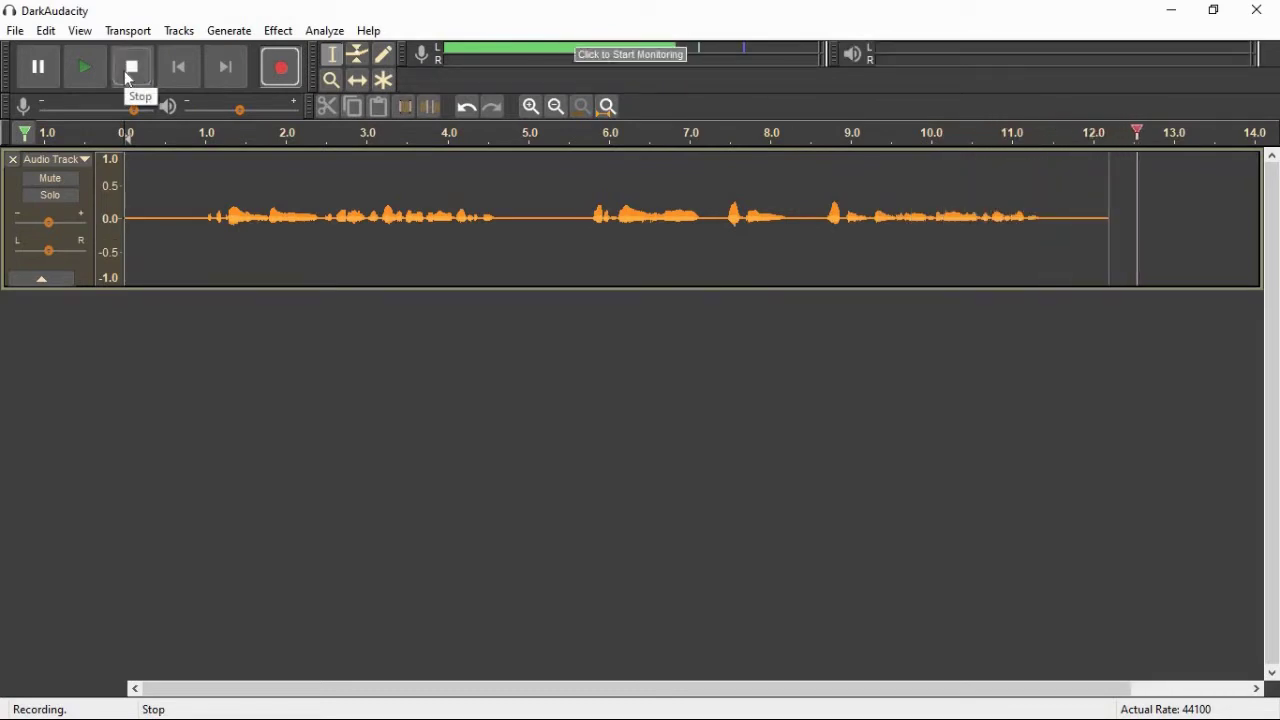
- Raise the playback volume to 1.00 and listen to the voice take from about 0.6 seconds
{"action": "left_click", "coordinate": [198, 200]}
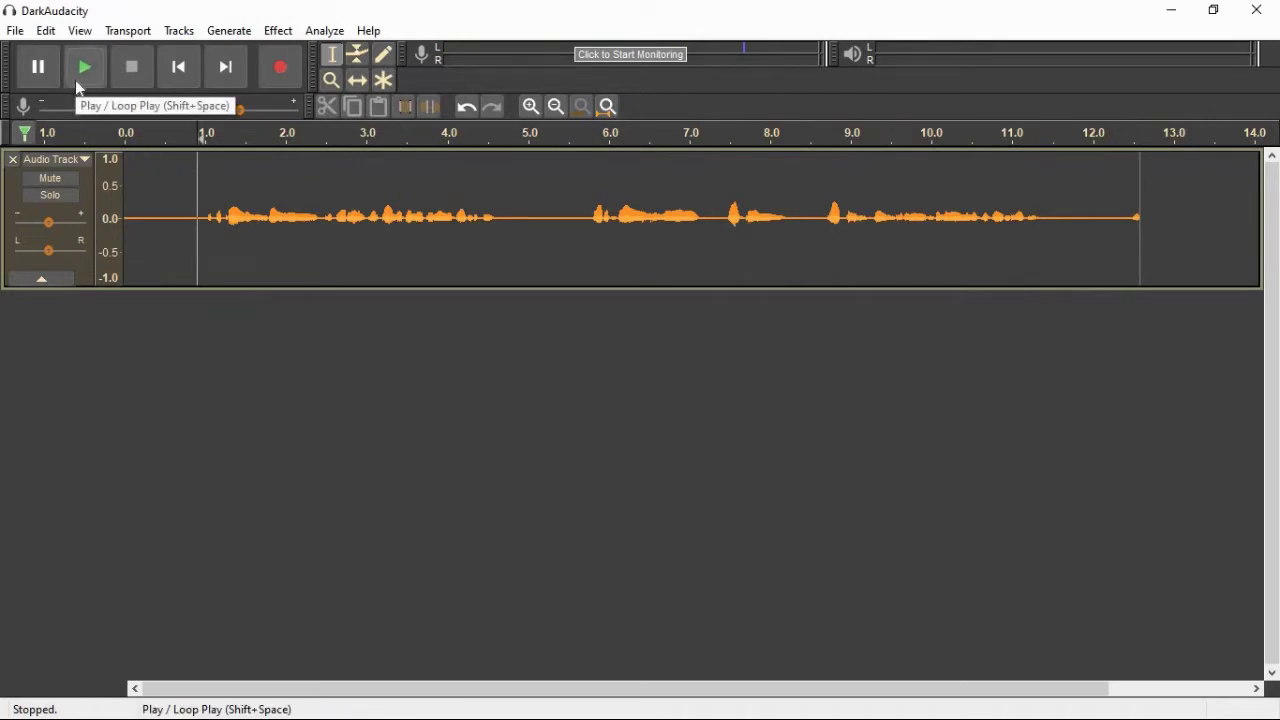
{"action": "left_click", "coordinate": [173, 172]}
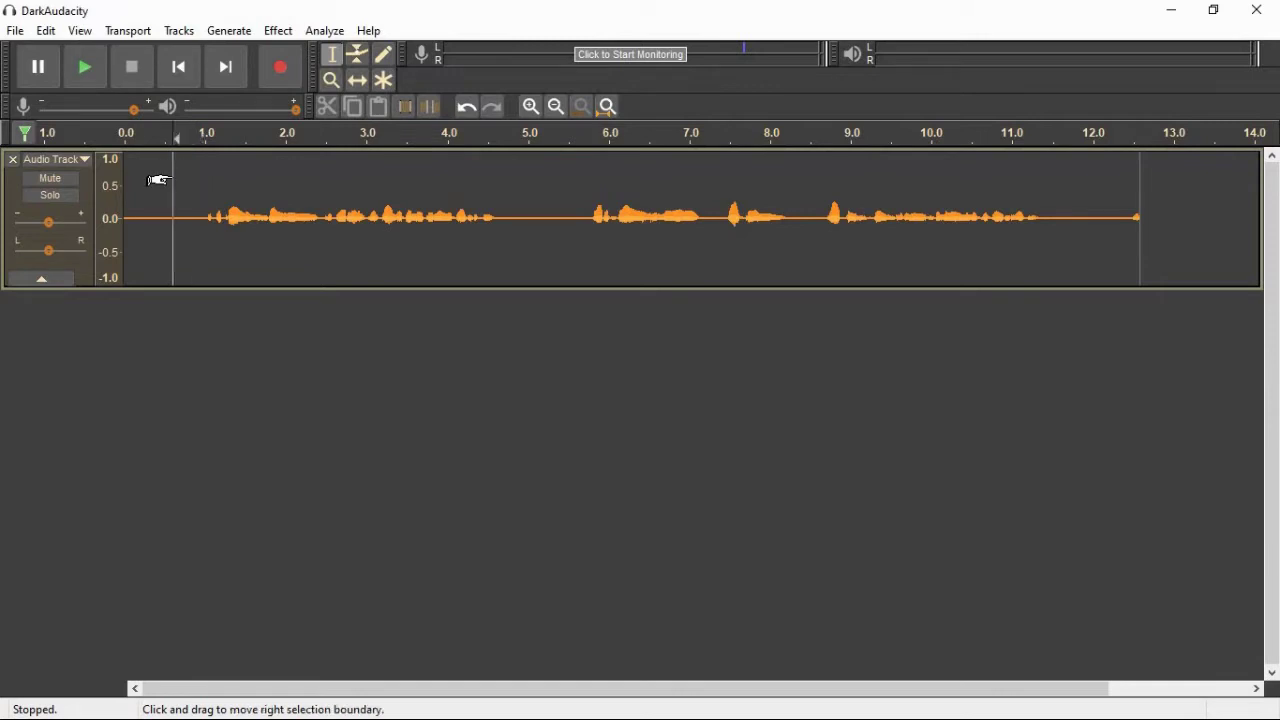
{"action": "left_click", "coordinate": [102, 62]}
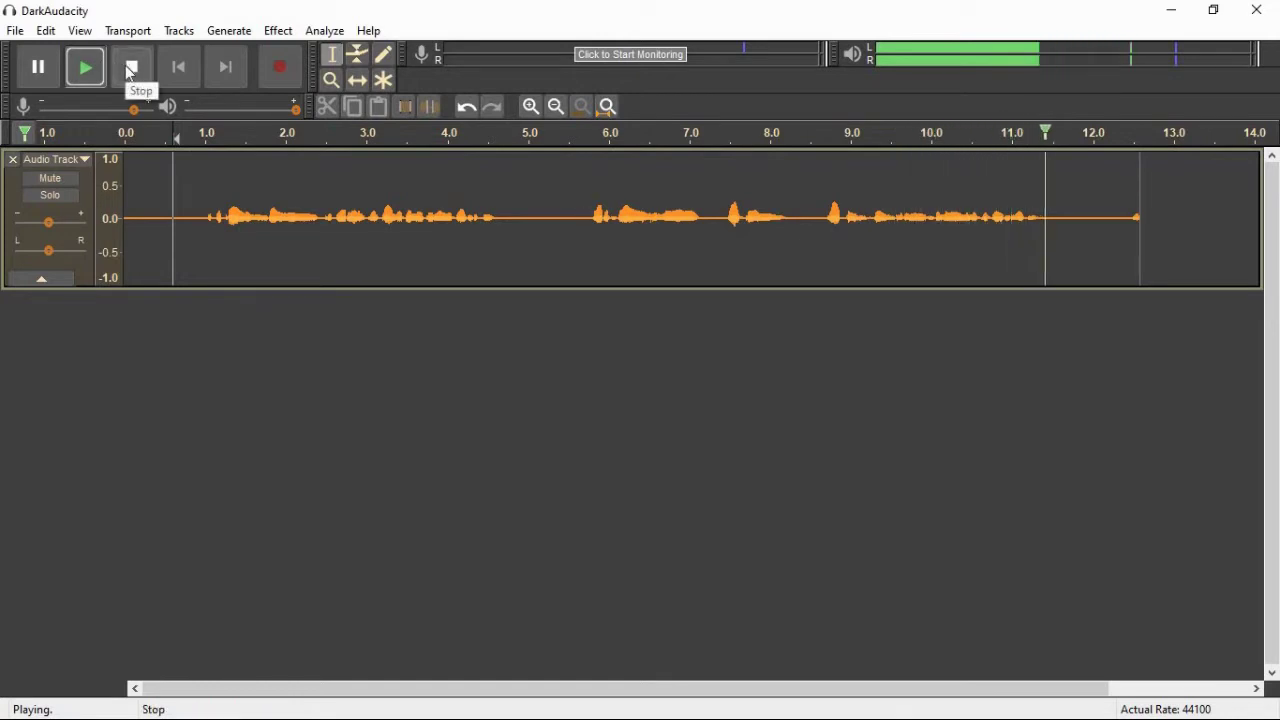
{"action": "left_click", "coordinate": [130, 72]}
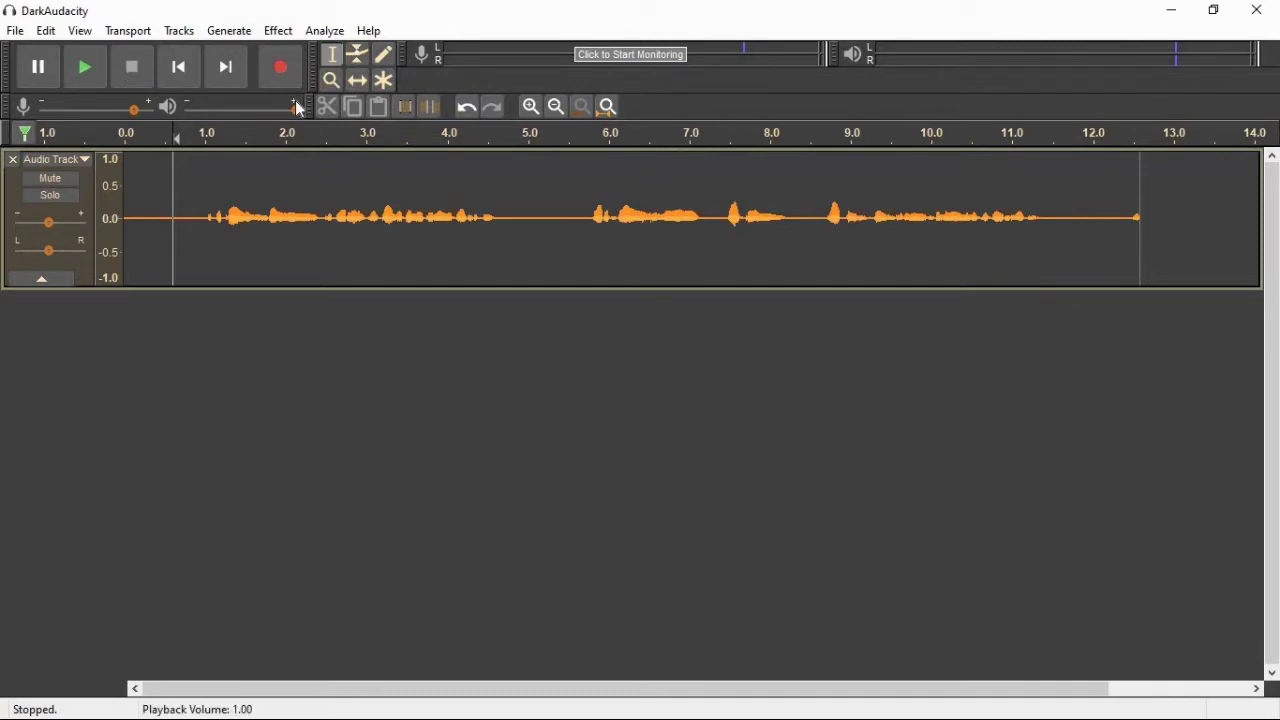
{"action": "mouse_move", "coordinate": [299, 109]}
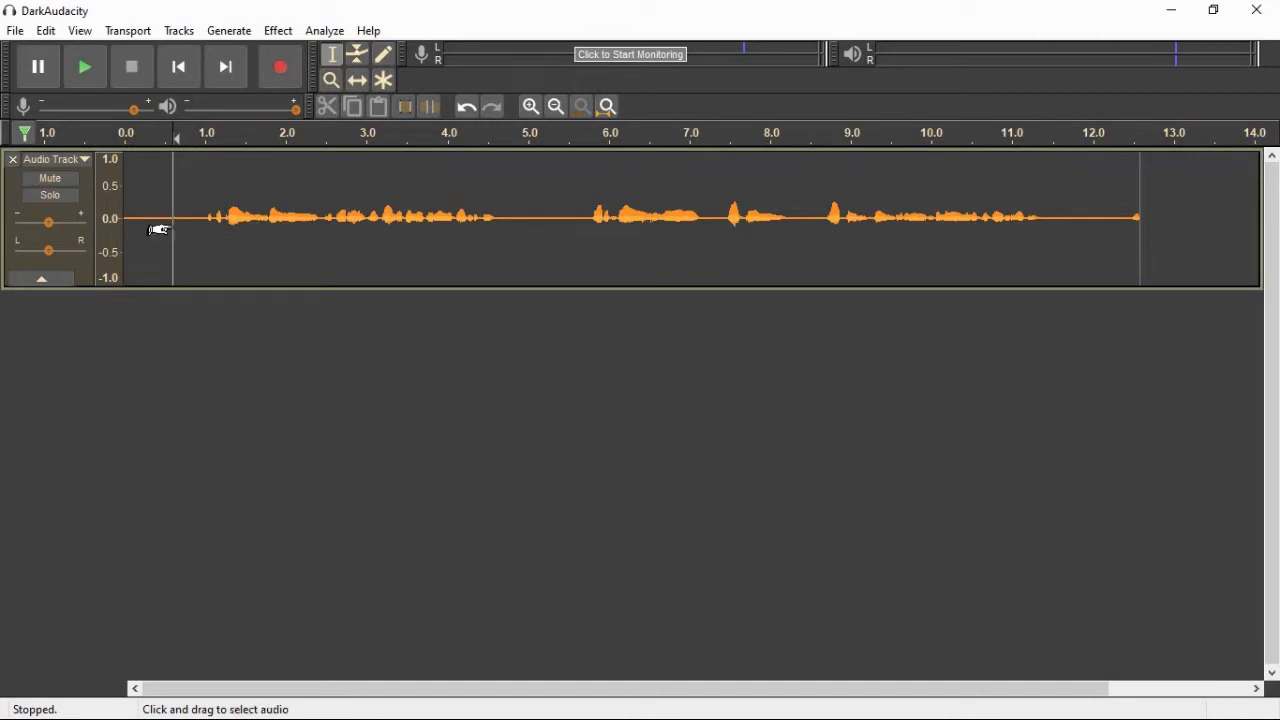
- Capture a Noise Reduction profile from the silent opening of the track, from 0 to about 0.9 seconds
{"action": "left_click", "coordinate": [203, 240]}
{"action": "left_click", "coordinate": [200, 203]}
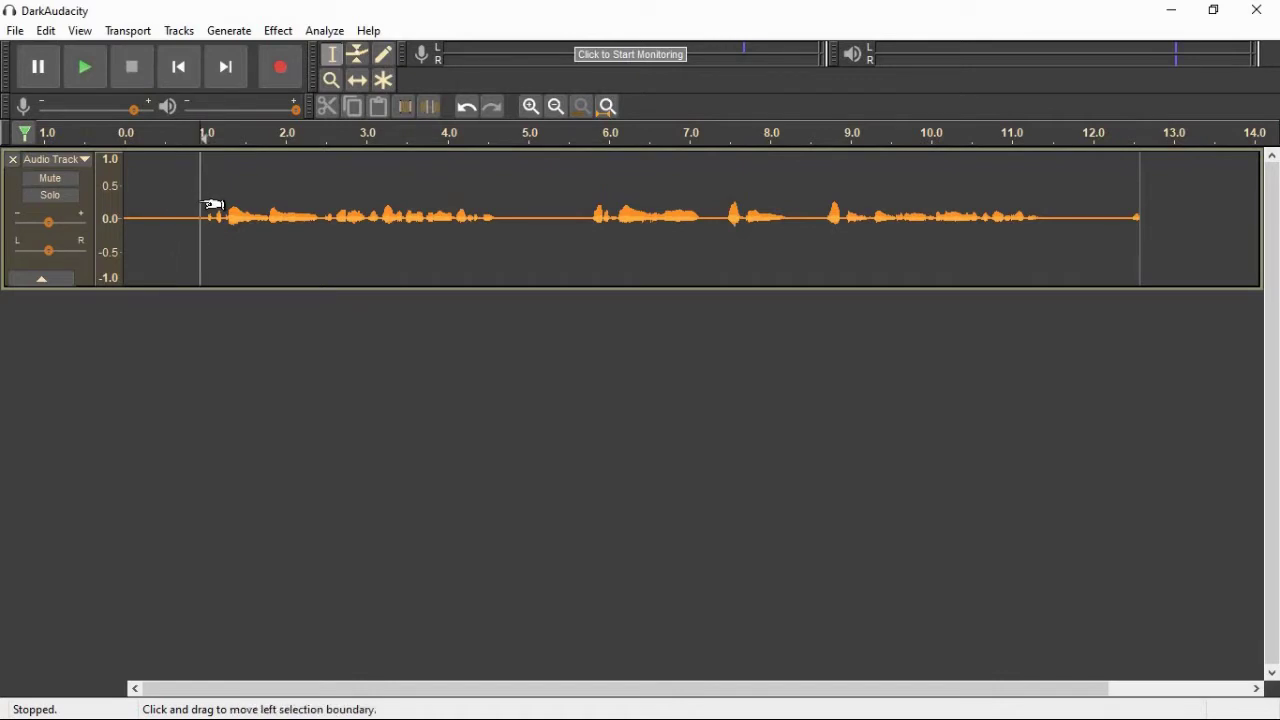
{"action": "left_click_drag", "start_coordinate": [194, 203], "coordinate": [123, 206]}
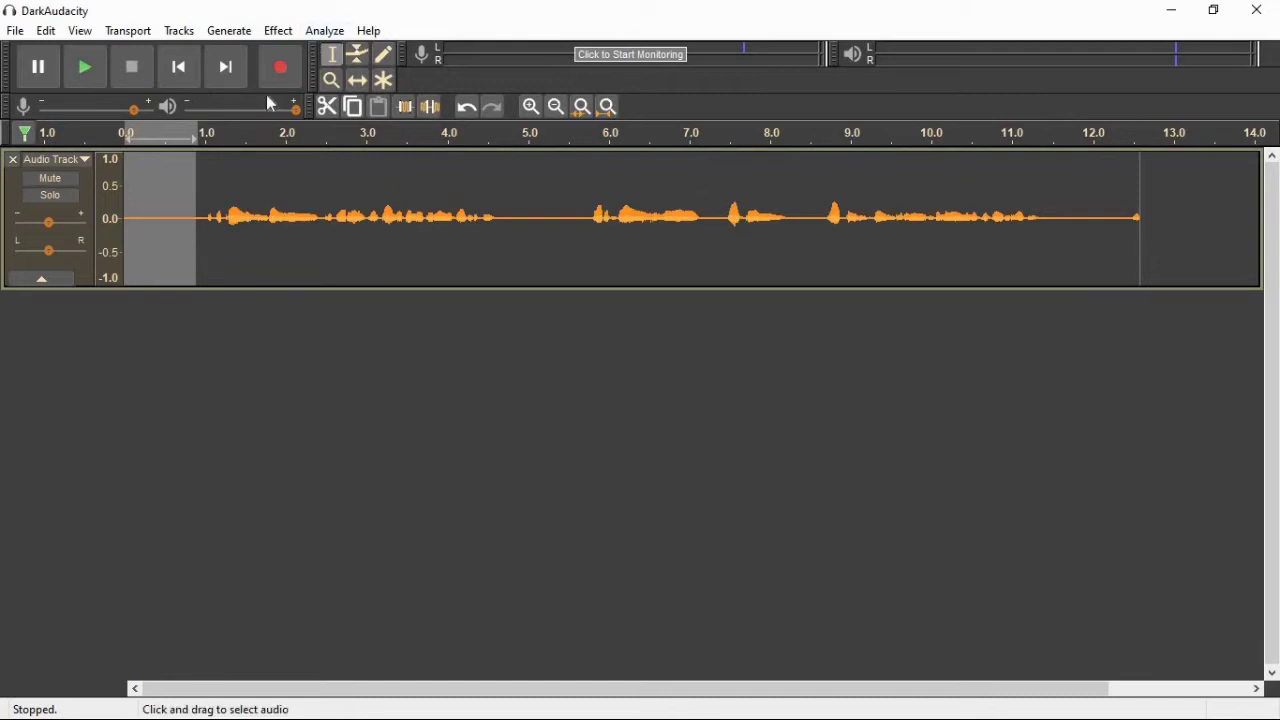
{"action": "left_click", "coordinate": [279, 31]}
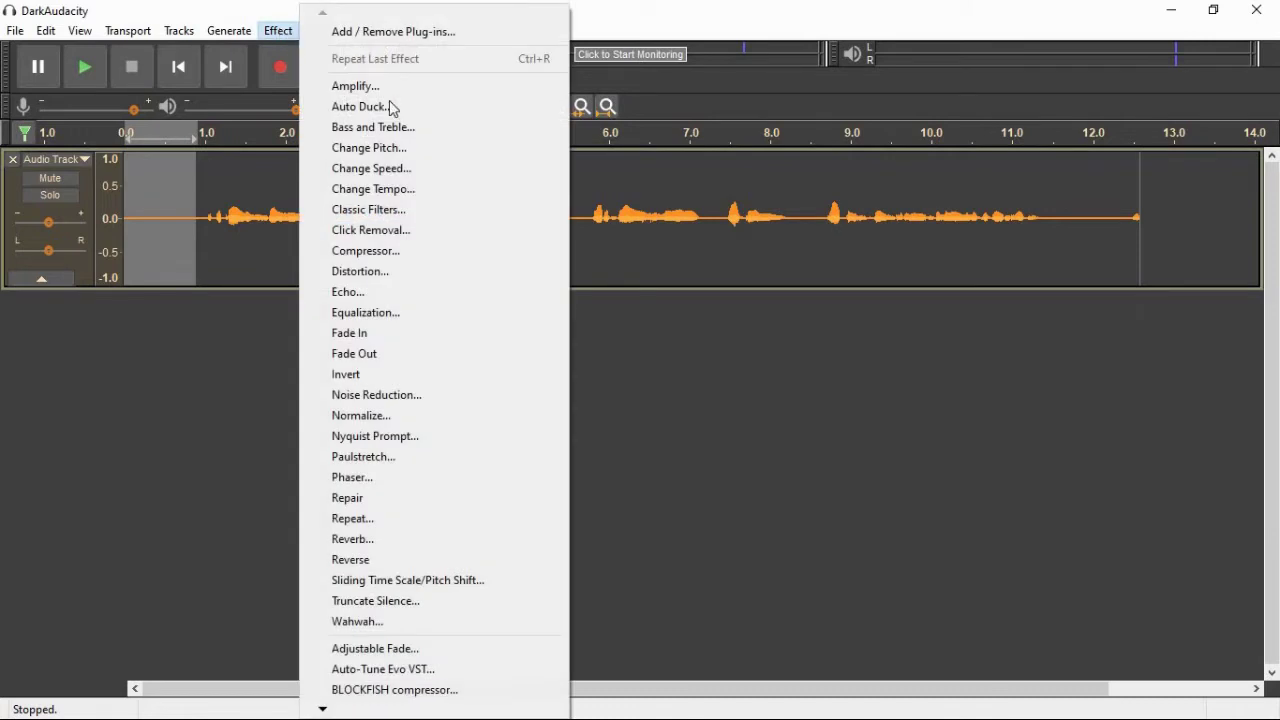
{"action": "left_click", "coordinate": [432, 403]}
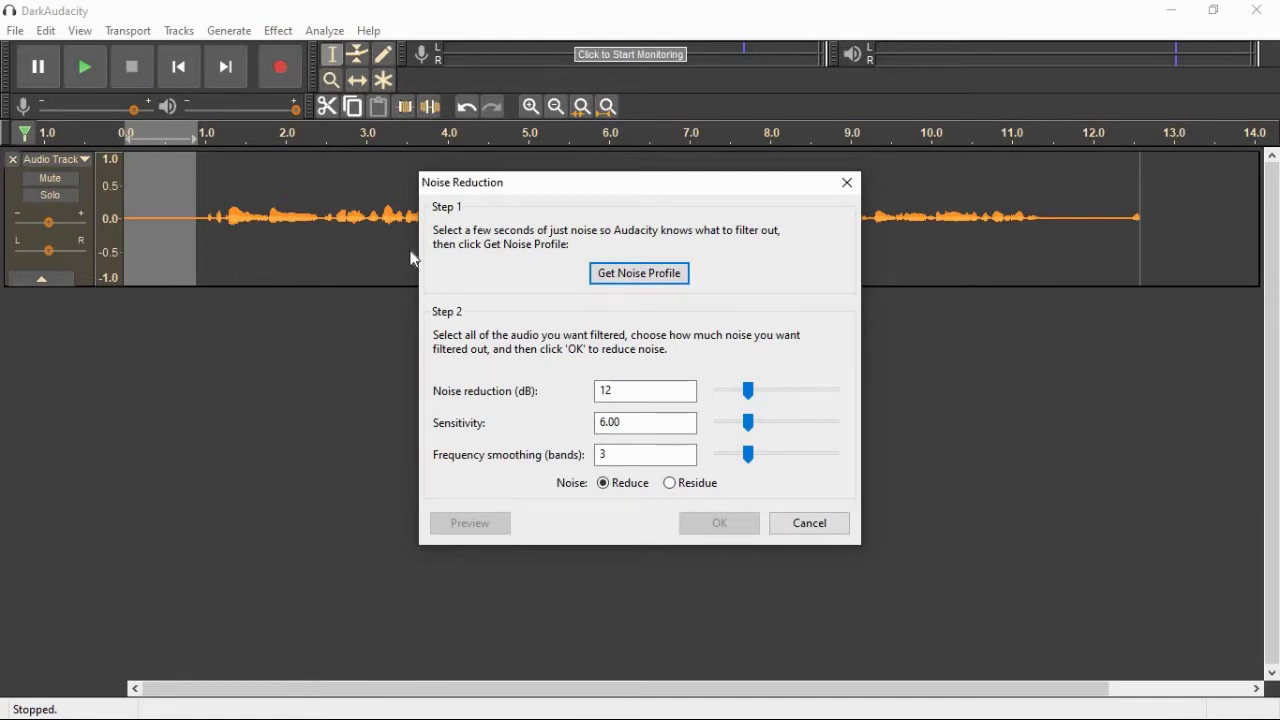
{"action": "left_click", "coordinate": [626, 279]}
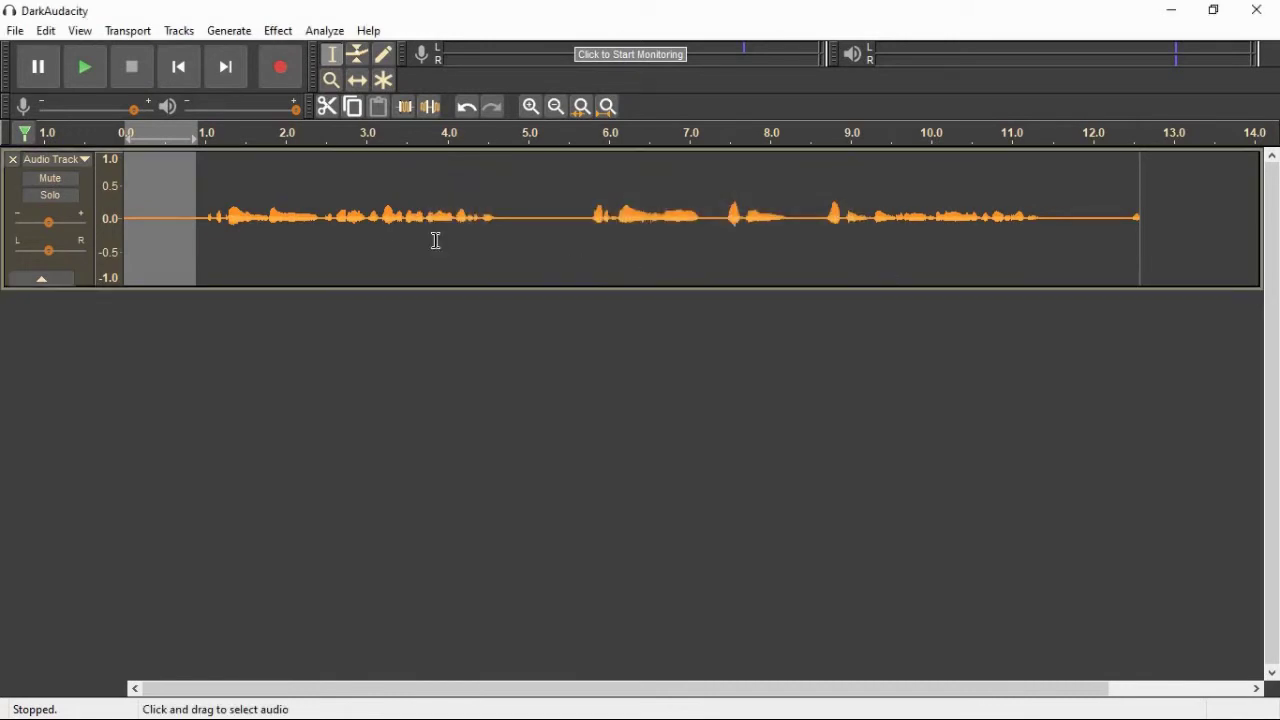
- Apply Noise Reduction to the whole voice clip with 12 dB reduction, sensitivity 6.00 and frequency smoothing of 3 bands
{"action": "double_click", "coordinate": [295, 264]}
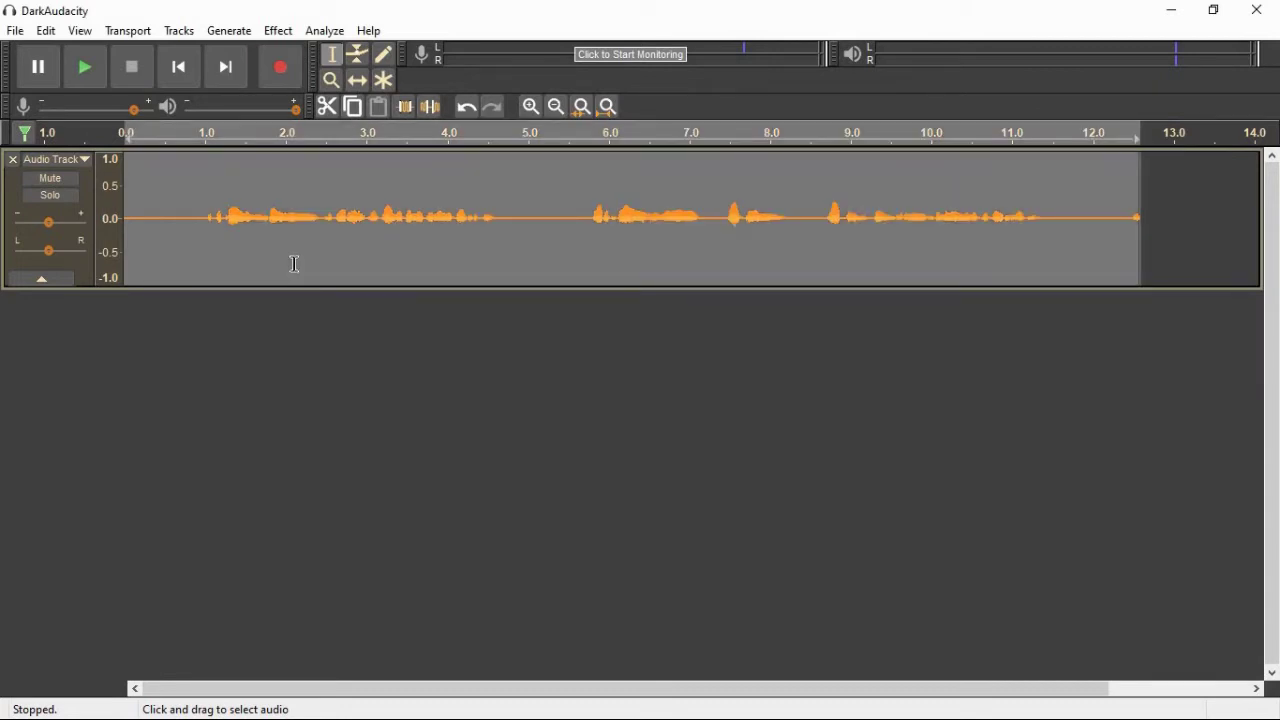
{"action": "left_click", "coordinate": [279, 31]}
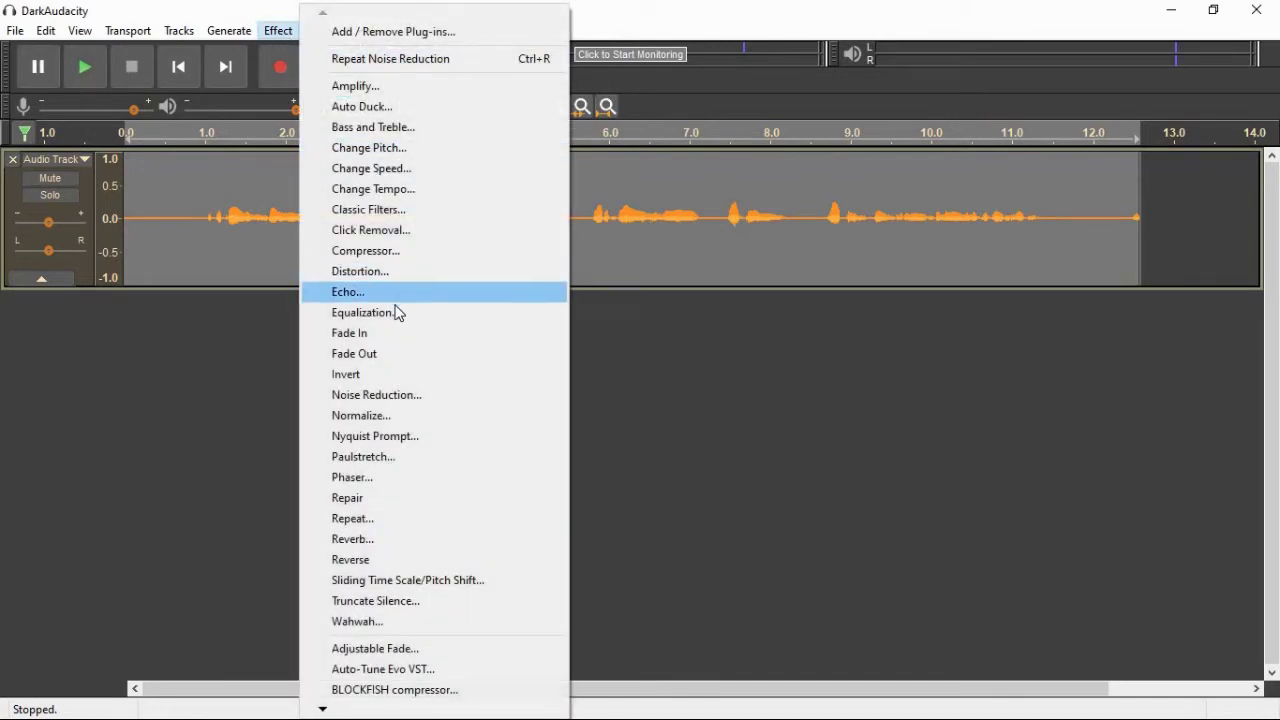
{"action": "left_click", "coordinate": [415, 395]}
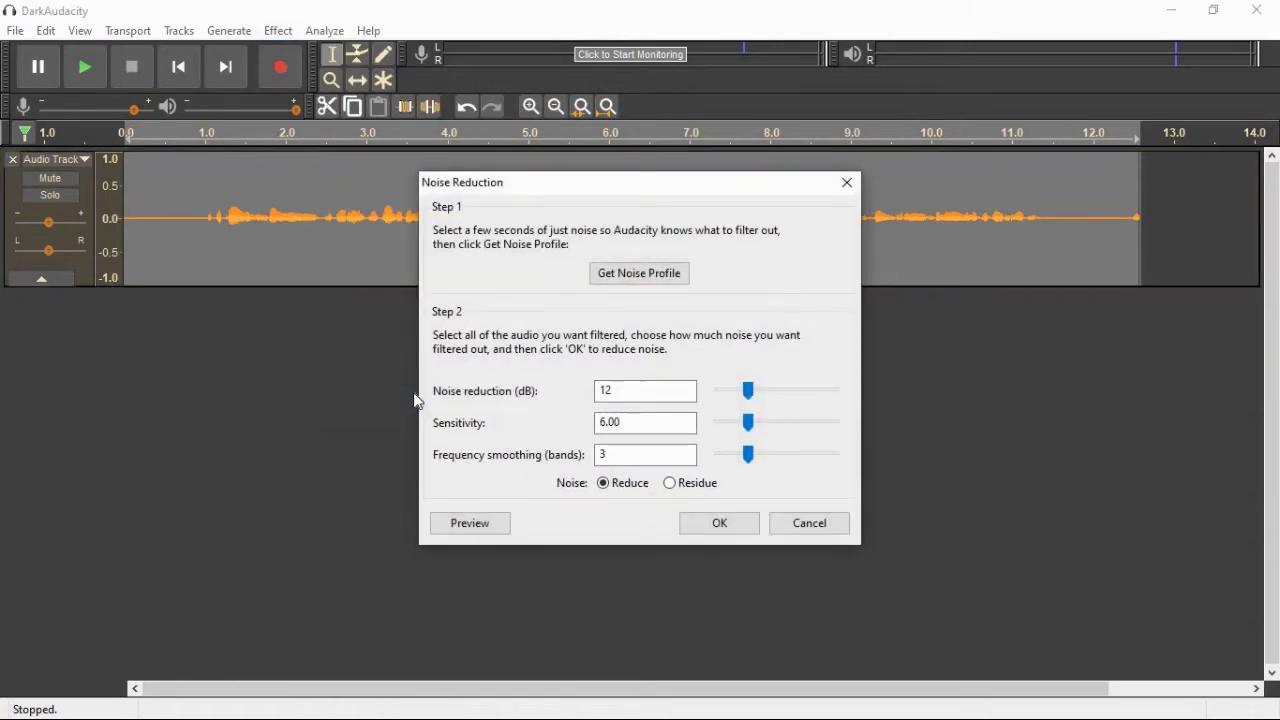
{"action": "left_click", "coordinate": [716, 525]}
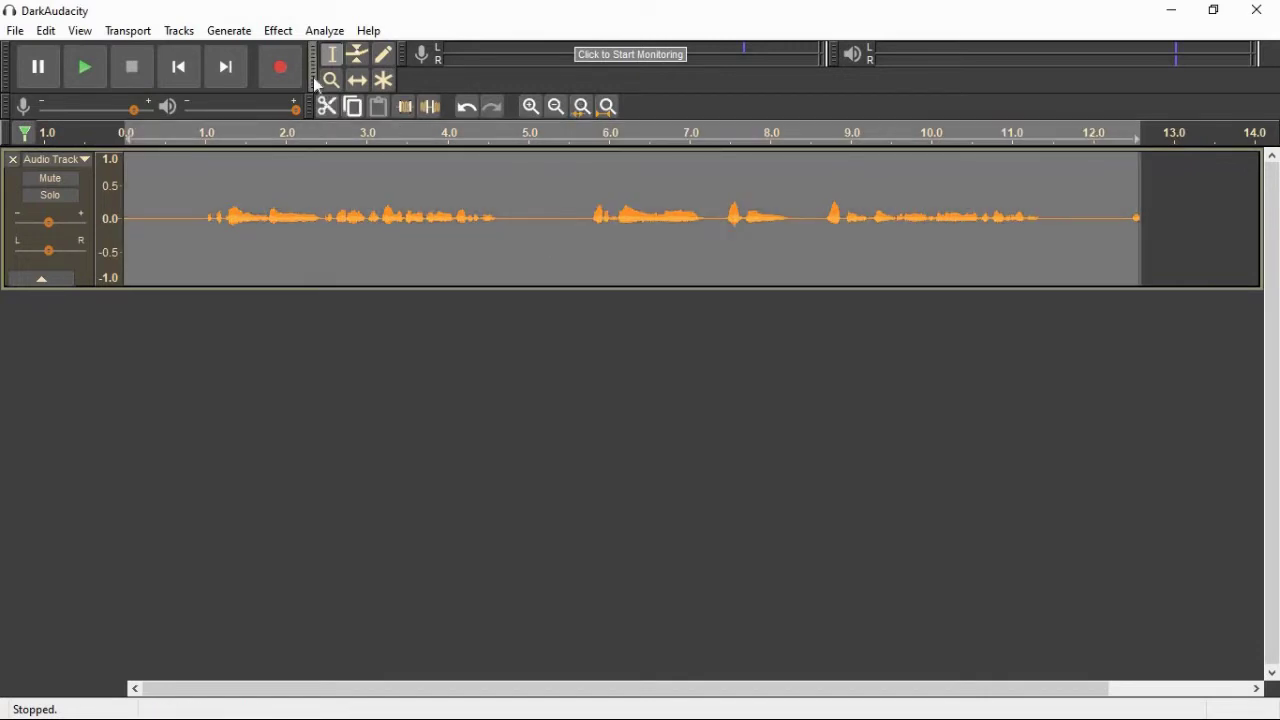
- Normalize the whole voice clip to a maximum amplitude of -1.0 dB with DC offset removal
{"action": "left_click", "coordinate": [278, 31]}
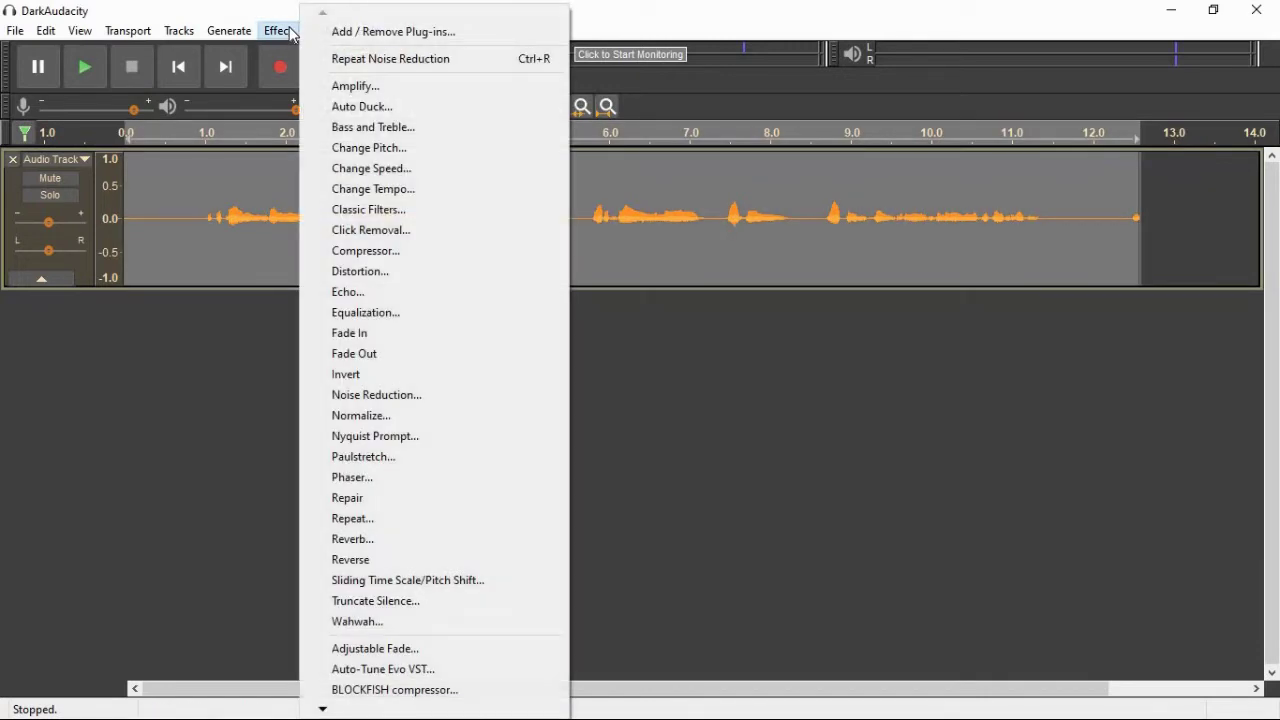
{"action": "left_click", "coordinate": [409, 419]}
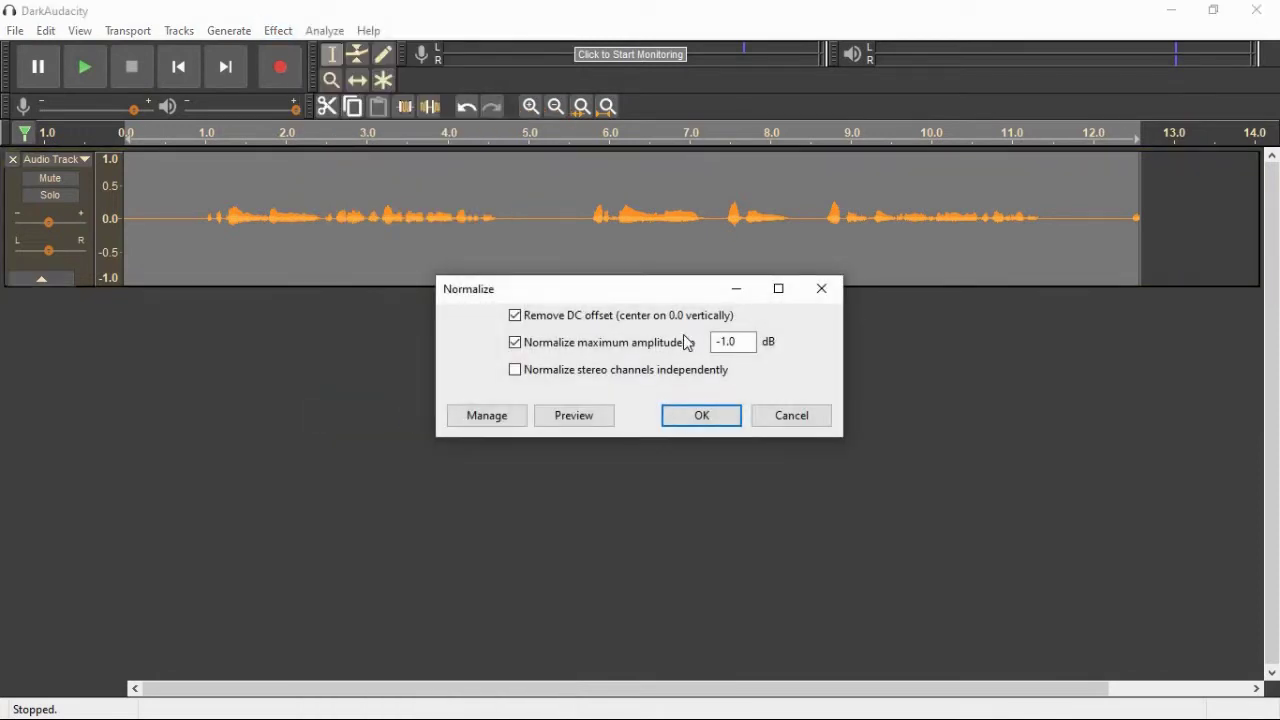
{"action": "left_click", "coordinate": [737, 425]}
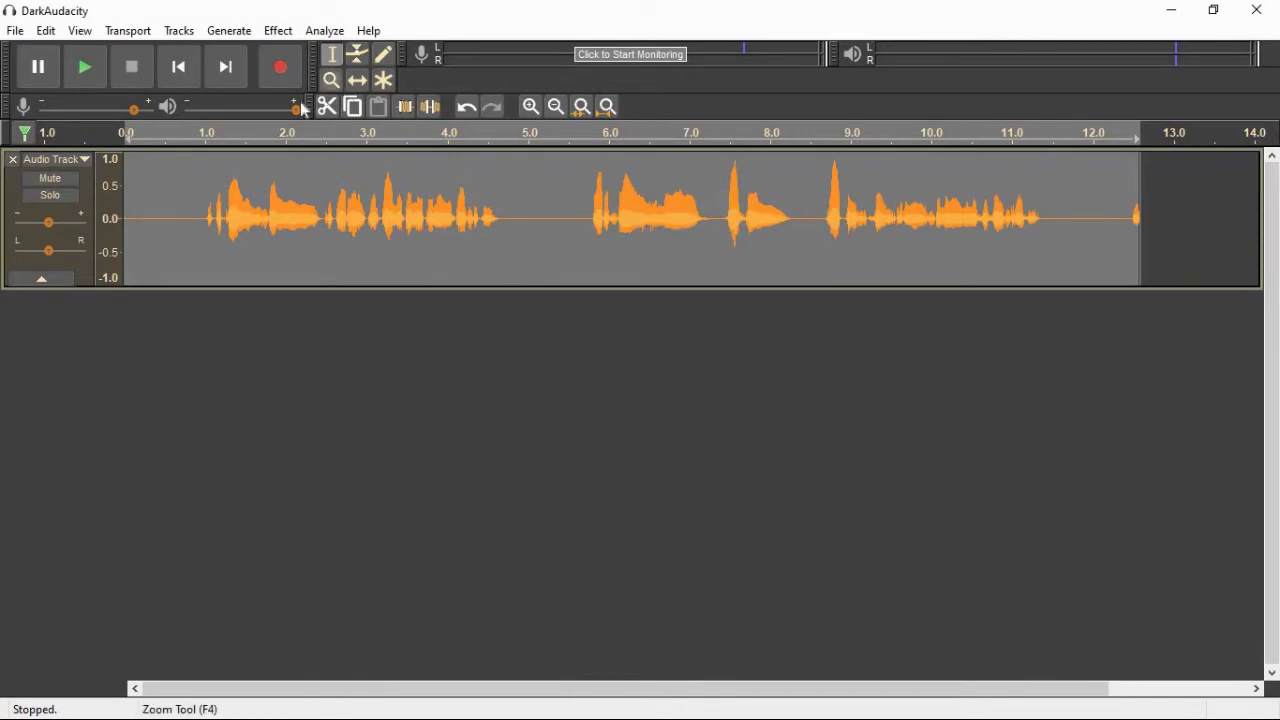
- Listen to the normalized voice clip from about 0.8 seconds to just past 11 seconds
{"action": "left_click", "coordinate": [325, 183]}
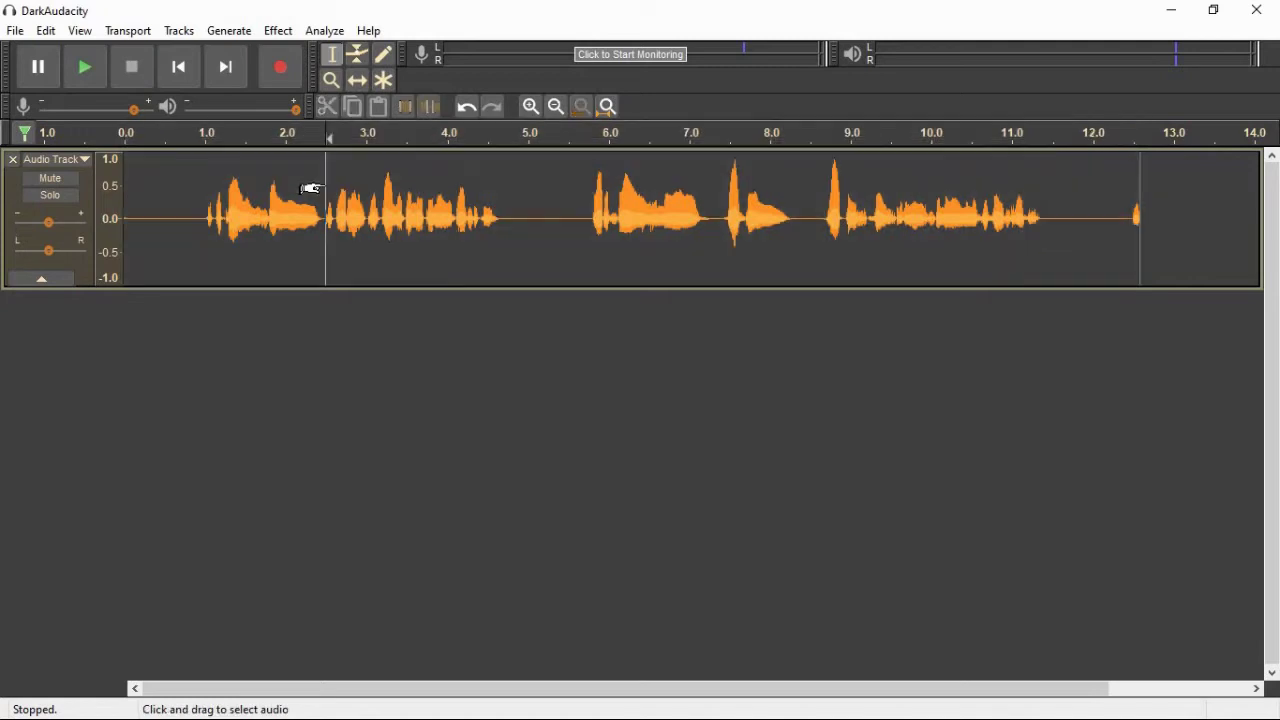
{"action": "double_click", "coordinate": [405, 189]}
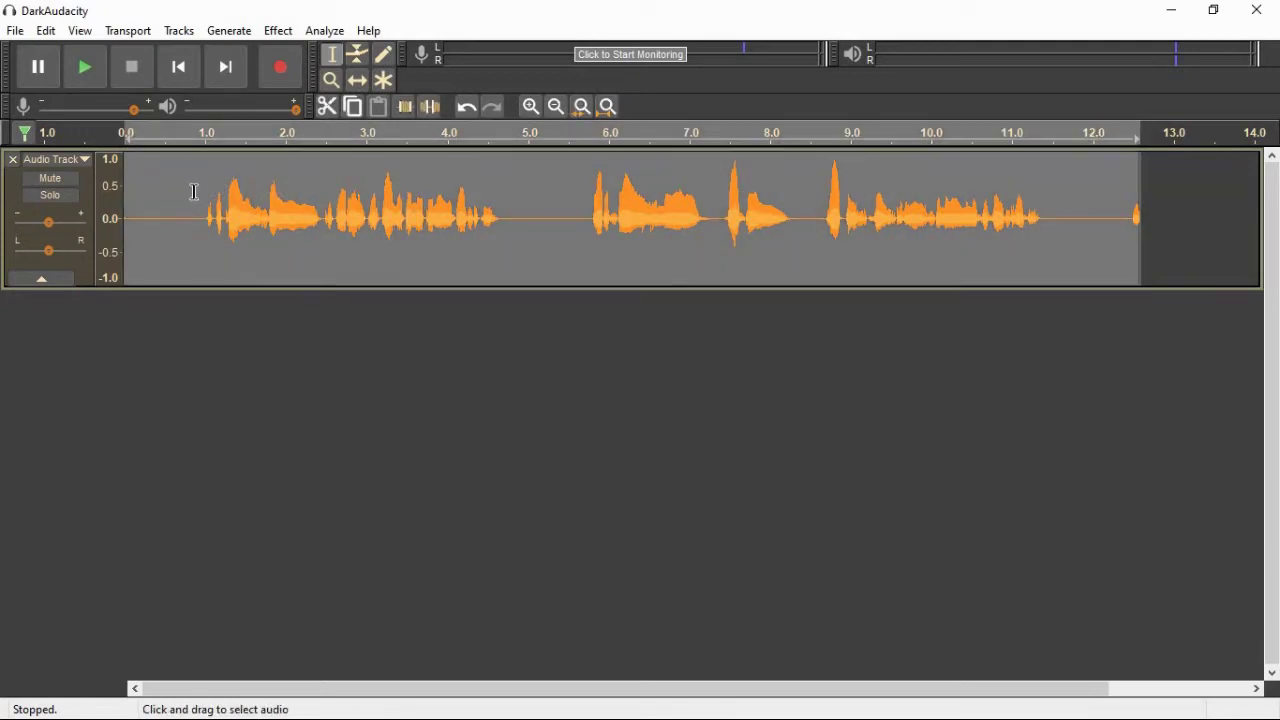
{"action": "left_click", "coordinate": [187, 191]}
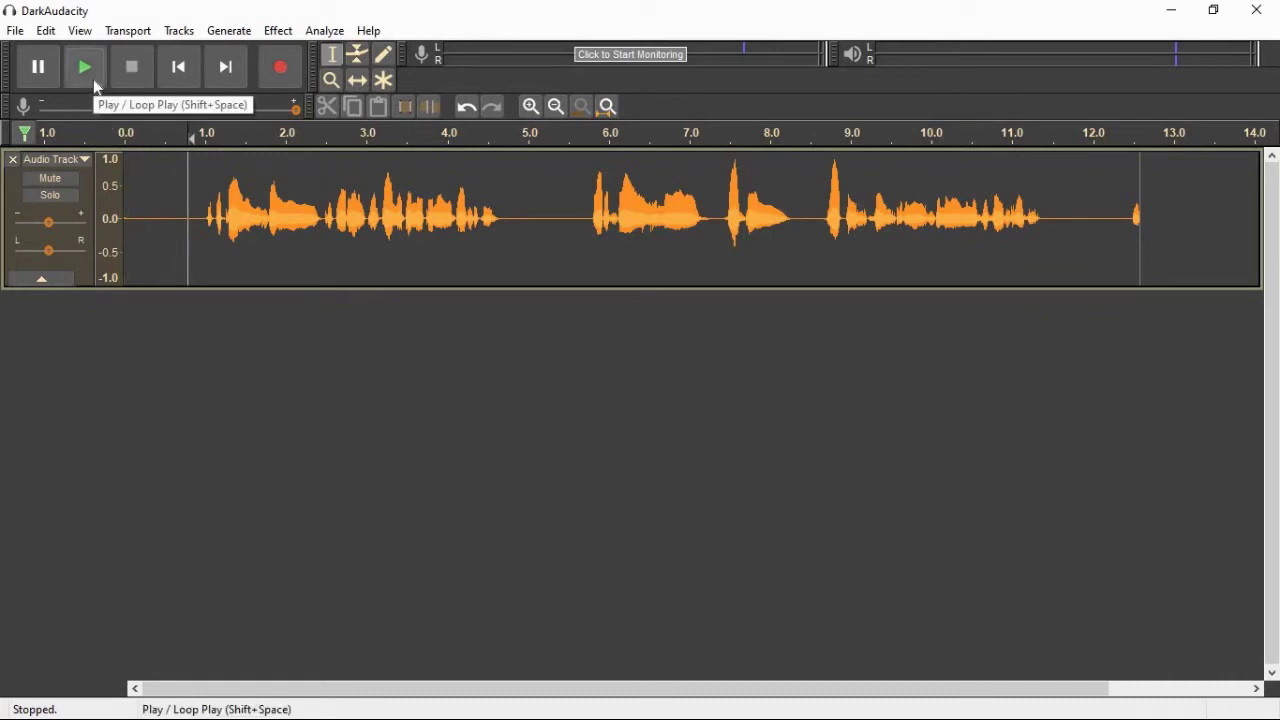
{"action": "left_click", "coordinate": [93, 79]}
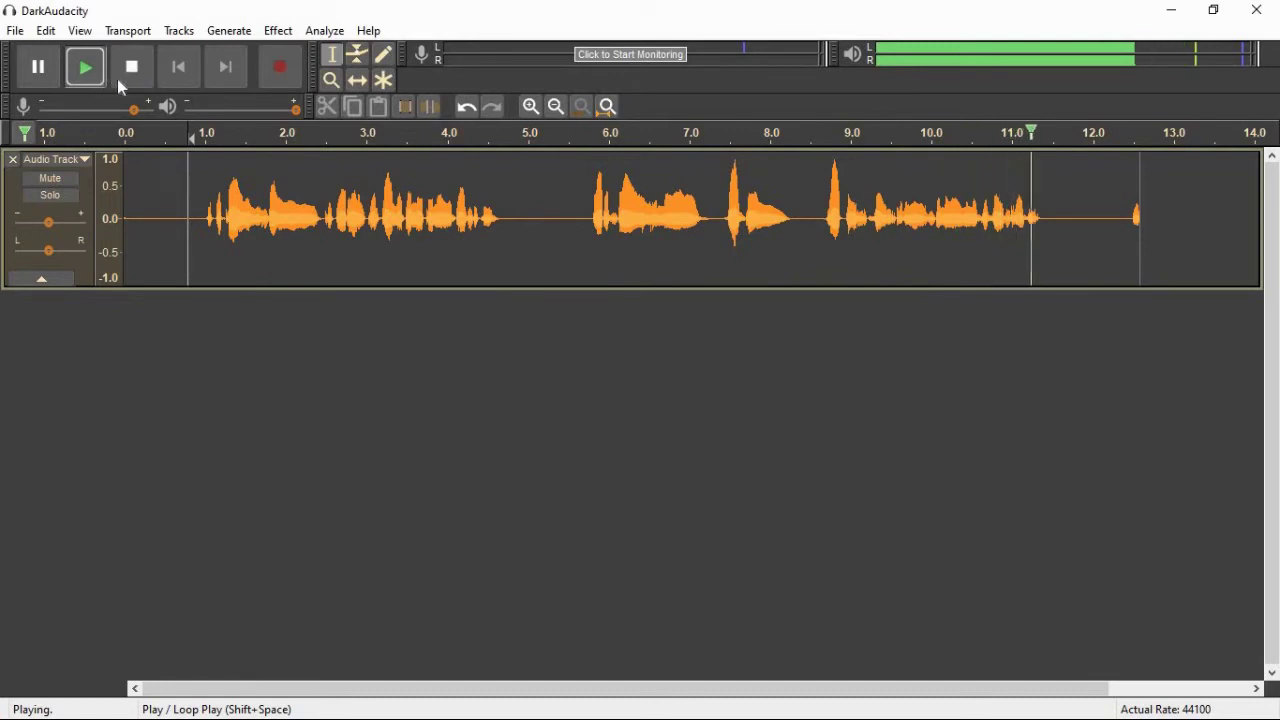
{"action": "left_click", "coordinate": [127, 85]}
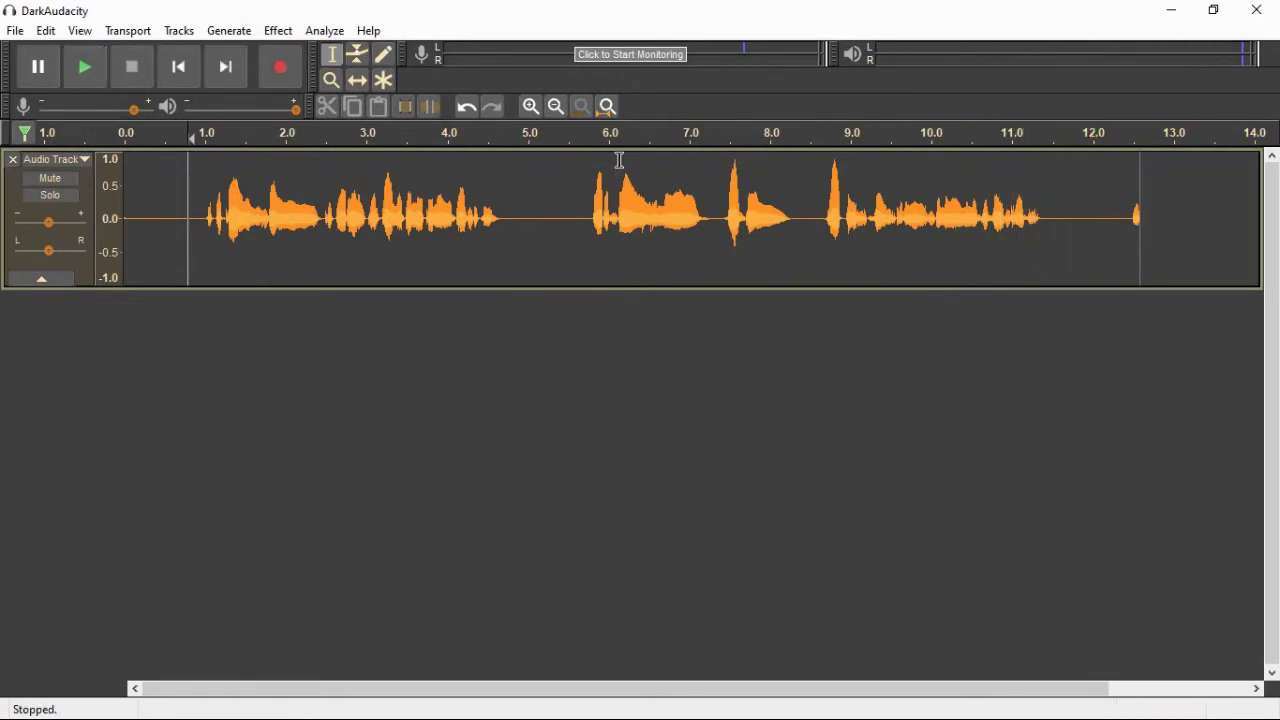
- Delete the end of the voice clip from about 11.4 seconds onward, including the stray noise
{"action": "left_click_drag", "start_coordinate": [1166, 247], "coordinate": [1048, 243]}
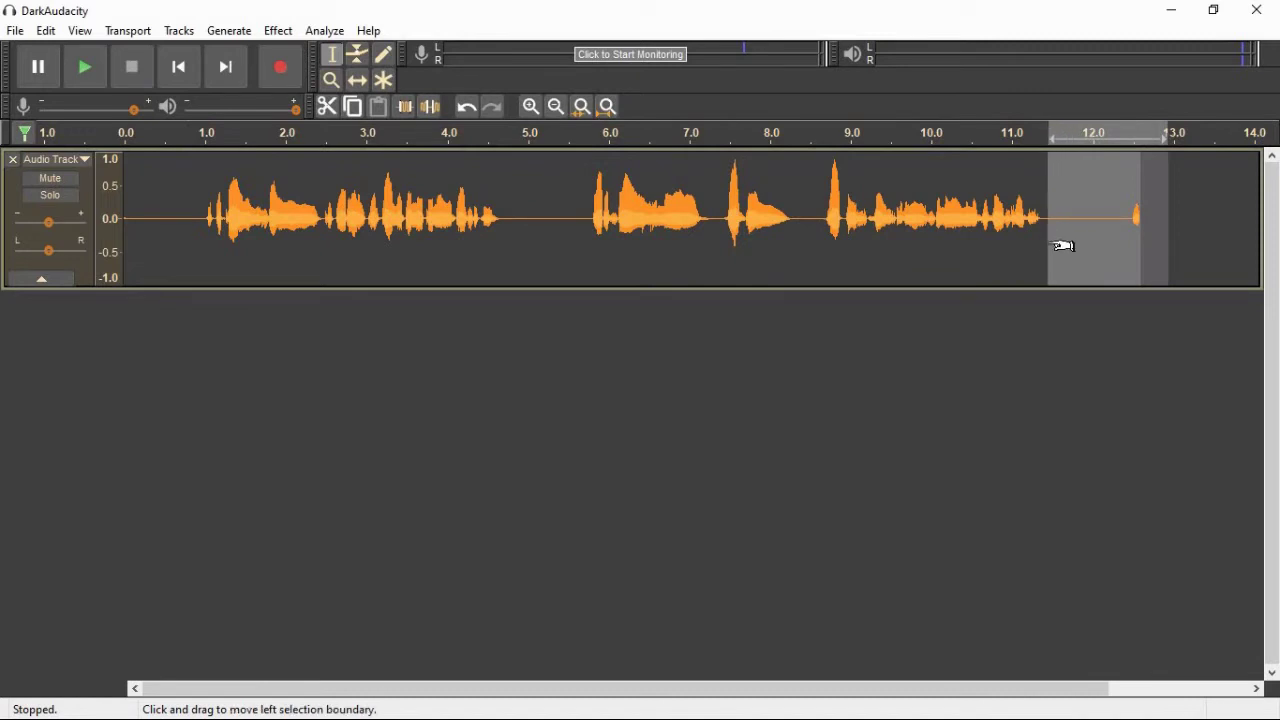
{"action": "key", "text": "Delete"}
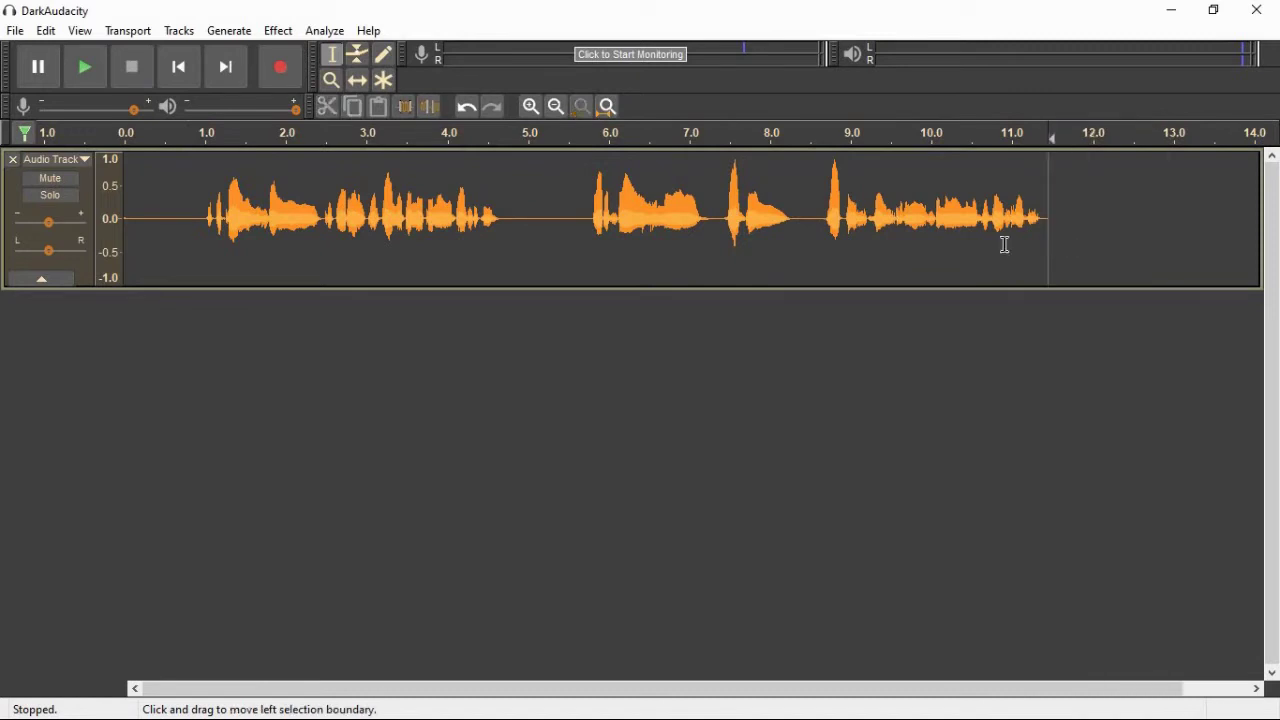
- Compress the whole clip with threshold -12 dB, noise floor -40 dB, ratio 5.1:1, attack 0.20 secs, release 1.0 secs and make-up gain for 0 dB
{"action": "key", "text": "ctrl+a"}
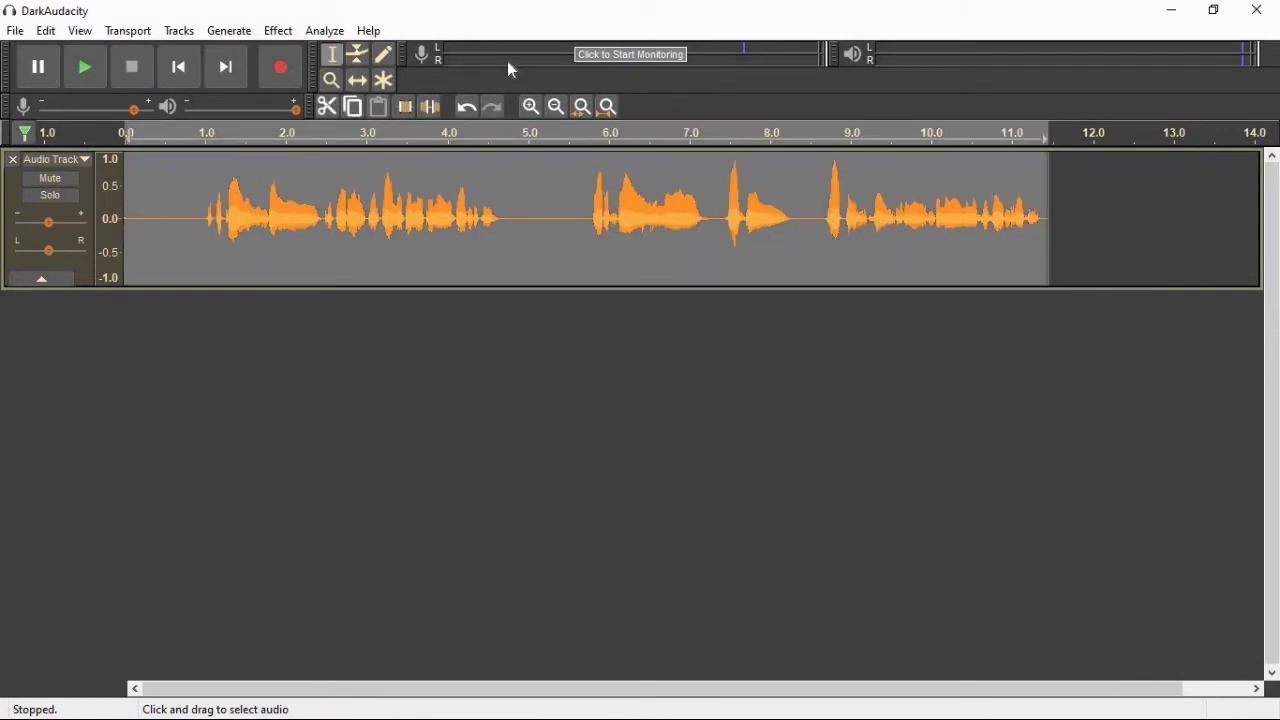
{"action": "left_click", "coordinate": [279, 31]}
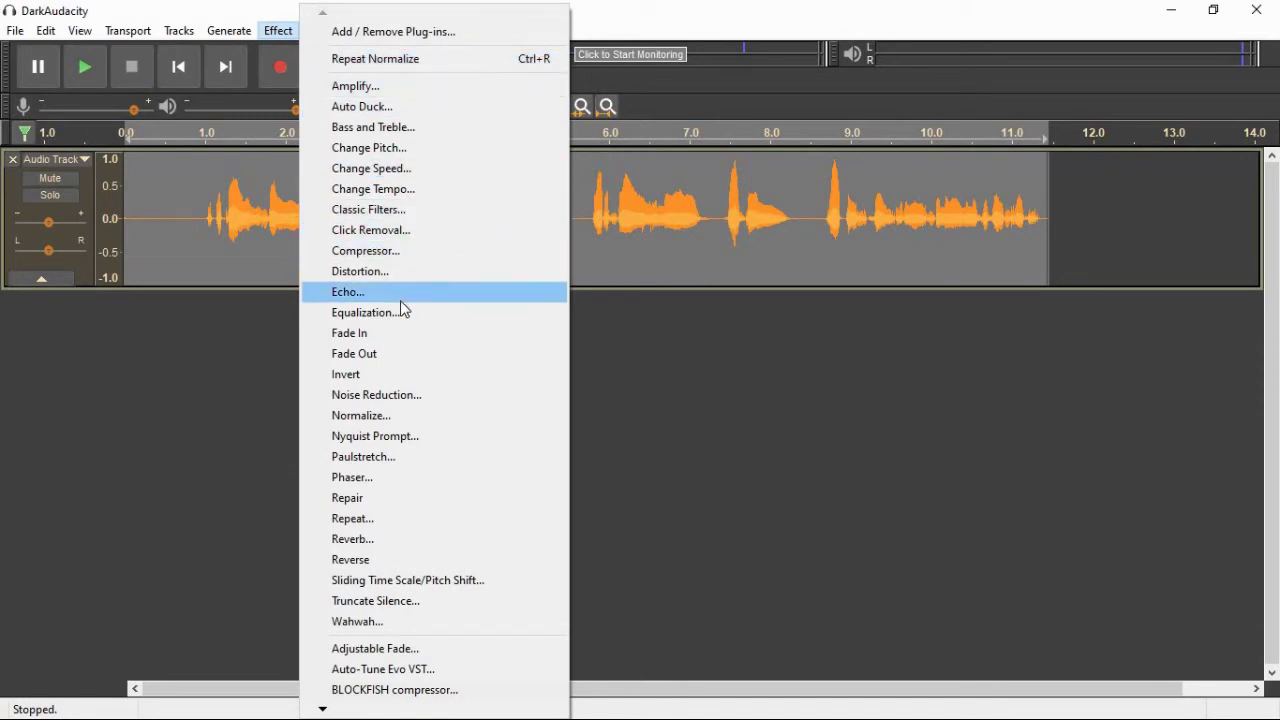
{"action": "left_click", "coordinate": [391, 255]}
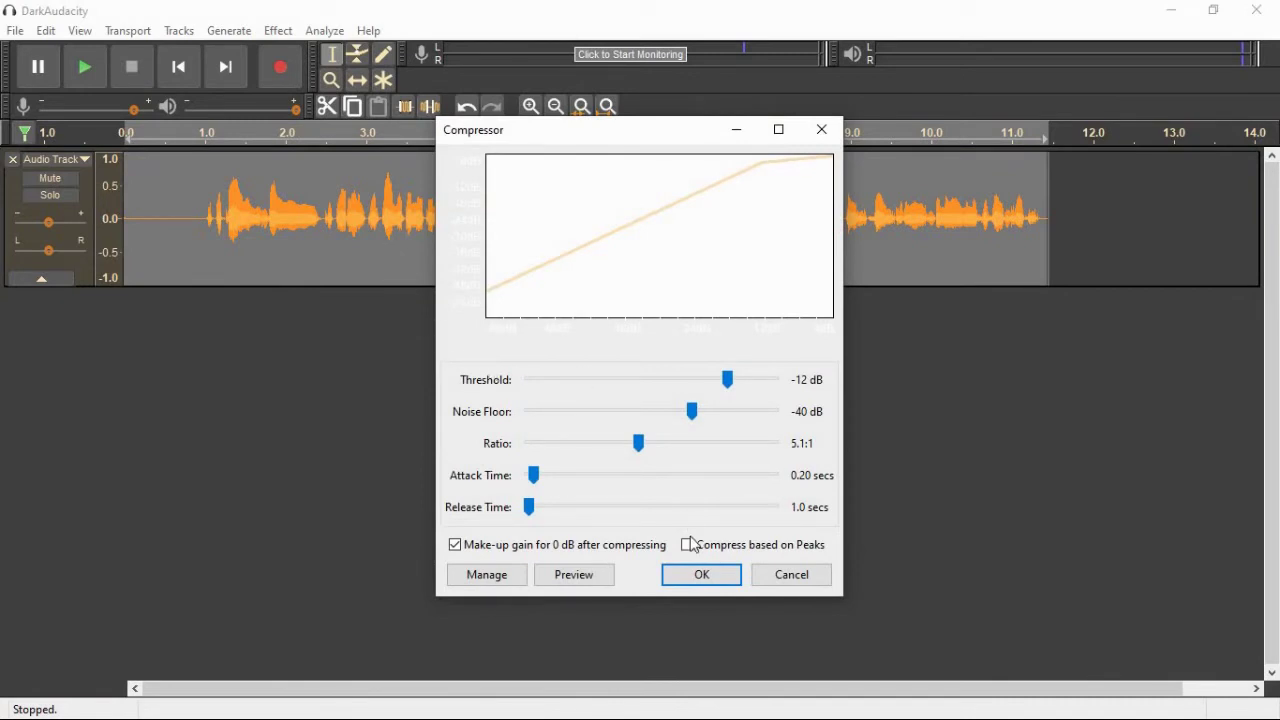
{"action": "left_click", "coordinate": [702, 580]}
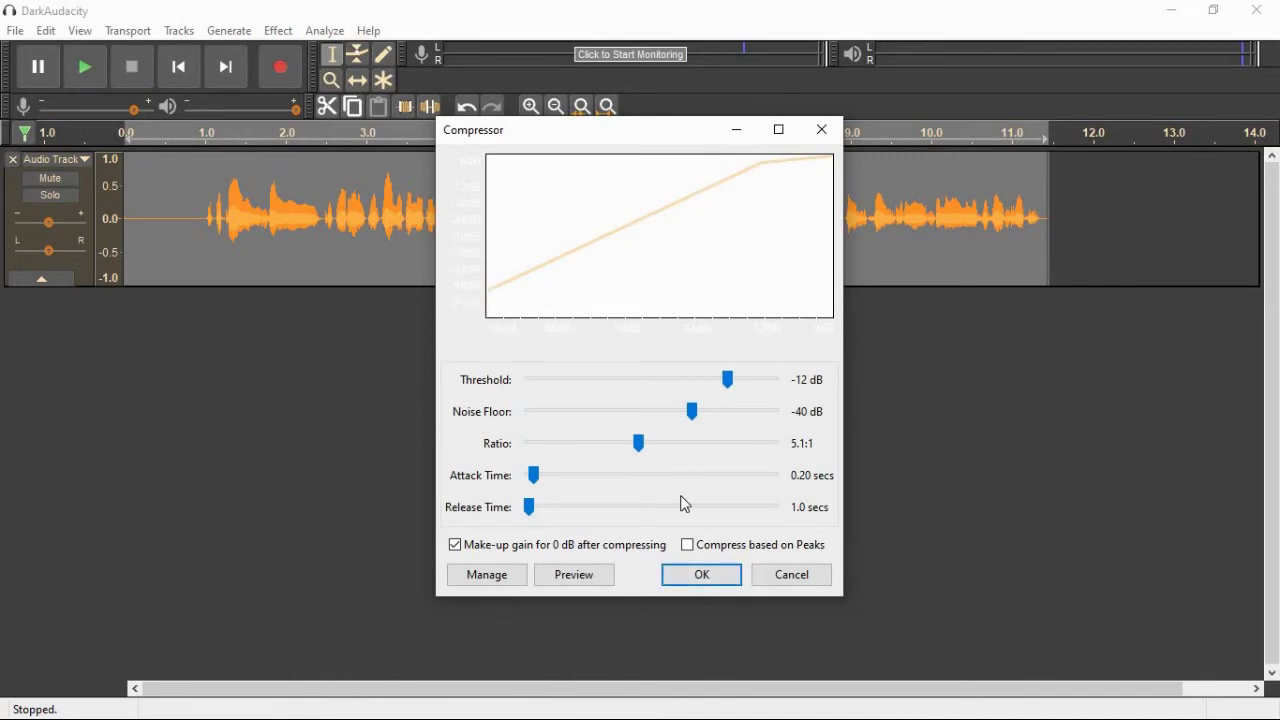
{"action": "left_click", "coordinate": [703, 577]}
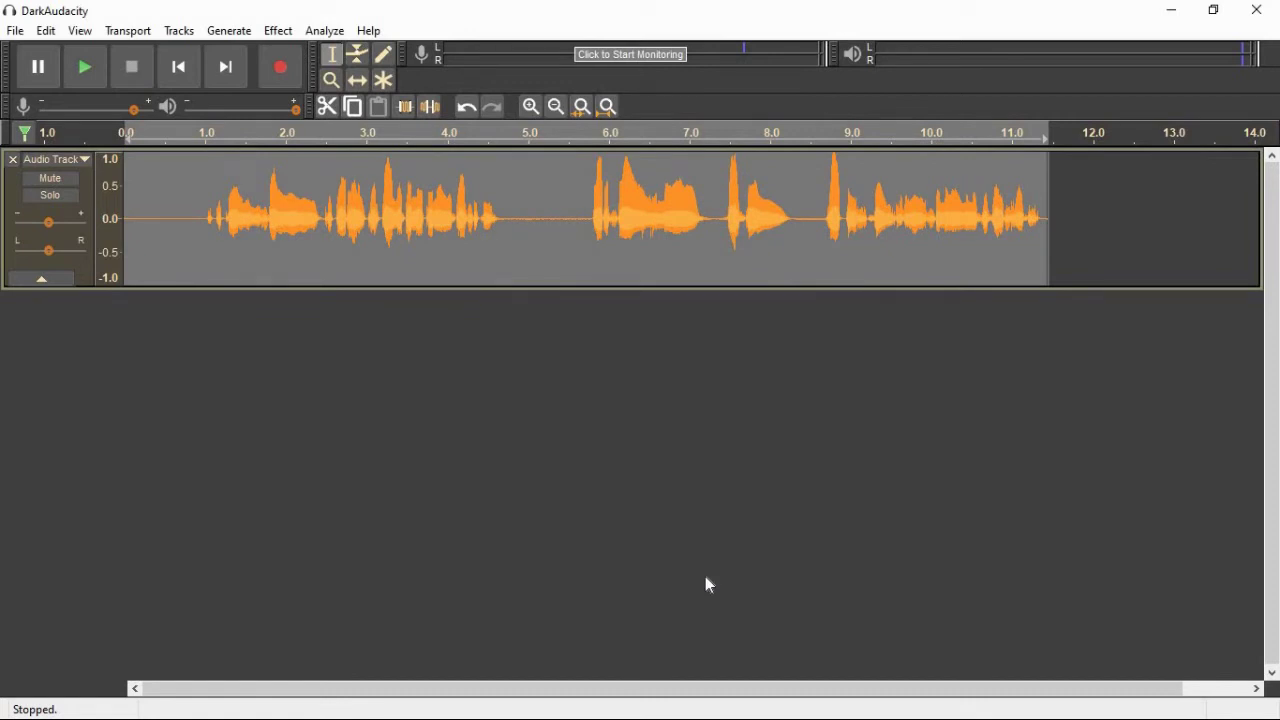
- Capture a Noise Reduction profile from the silent pause between about 4.8 and 5.7 seconds
{"action": "left_click", "coordinate": [584, 248]}
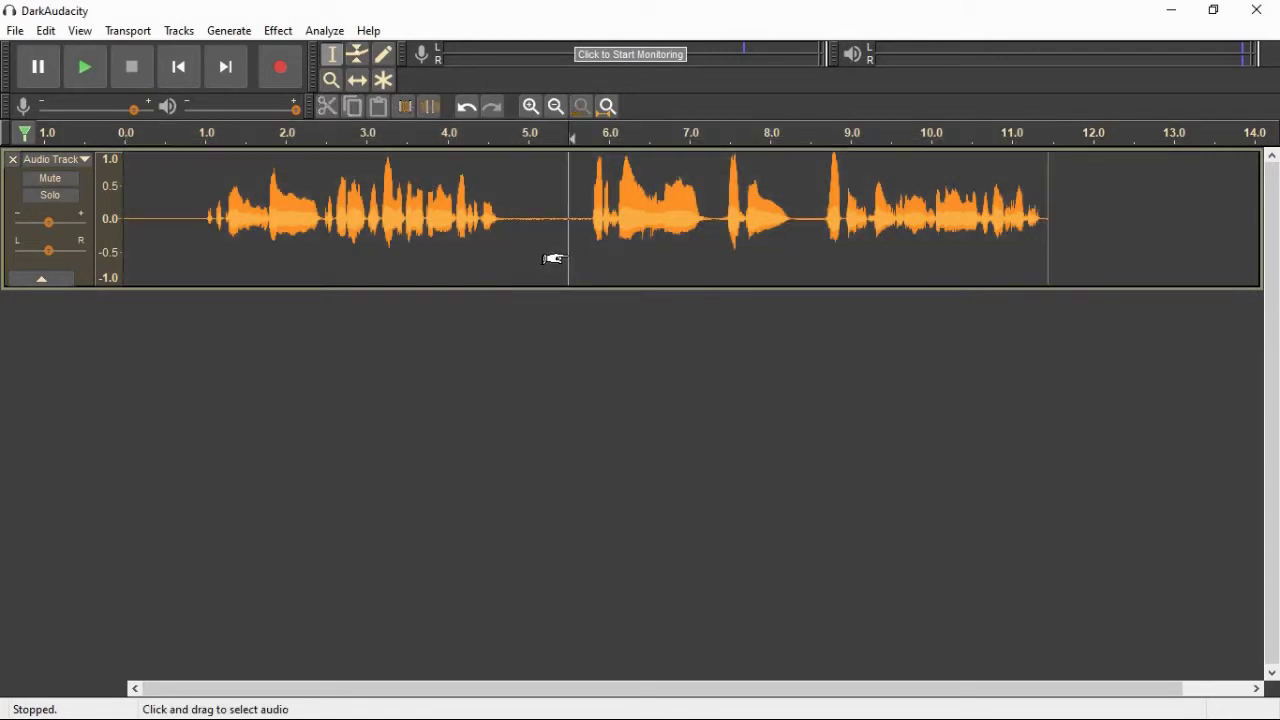
{"action": "left_click_drag", "start_coordinate": [586, 233], "coordinate": [511, 235]}
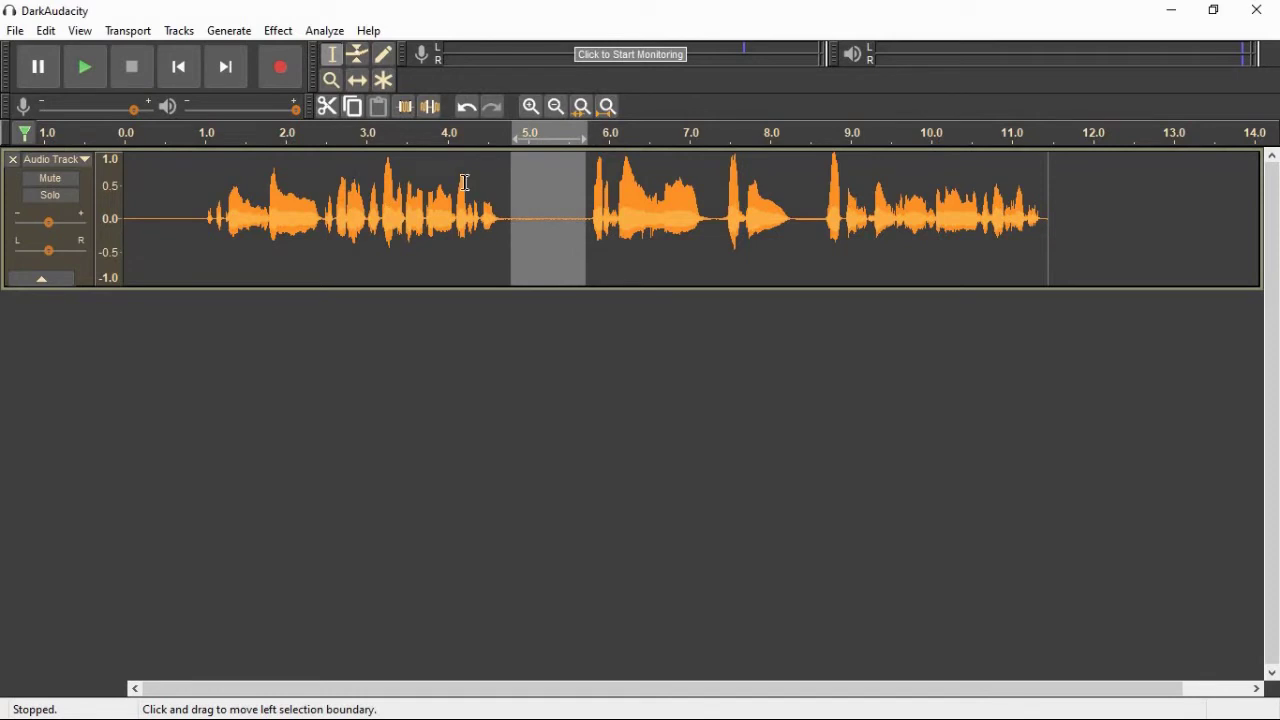
{"action": "left_click", "coordinate": [271, 36]}
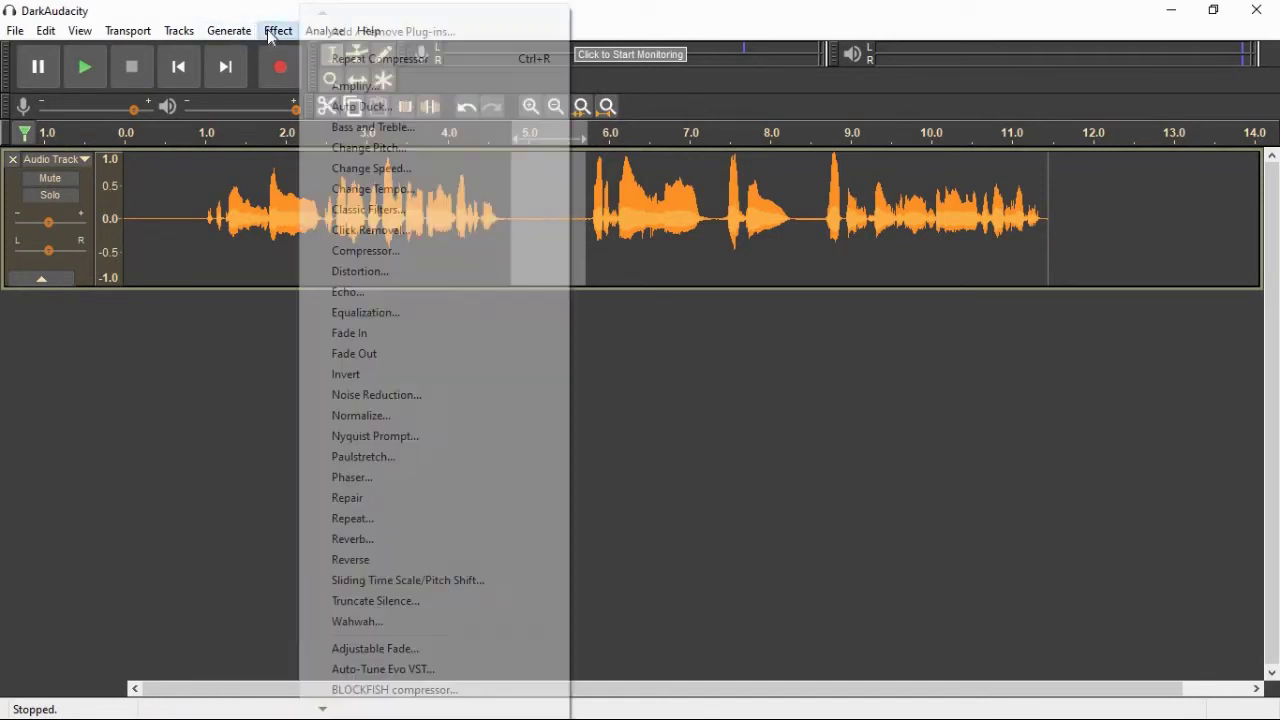
{"action": "left_click", "coordinate": [418, 397]}
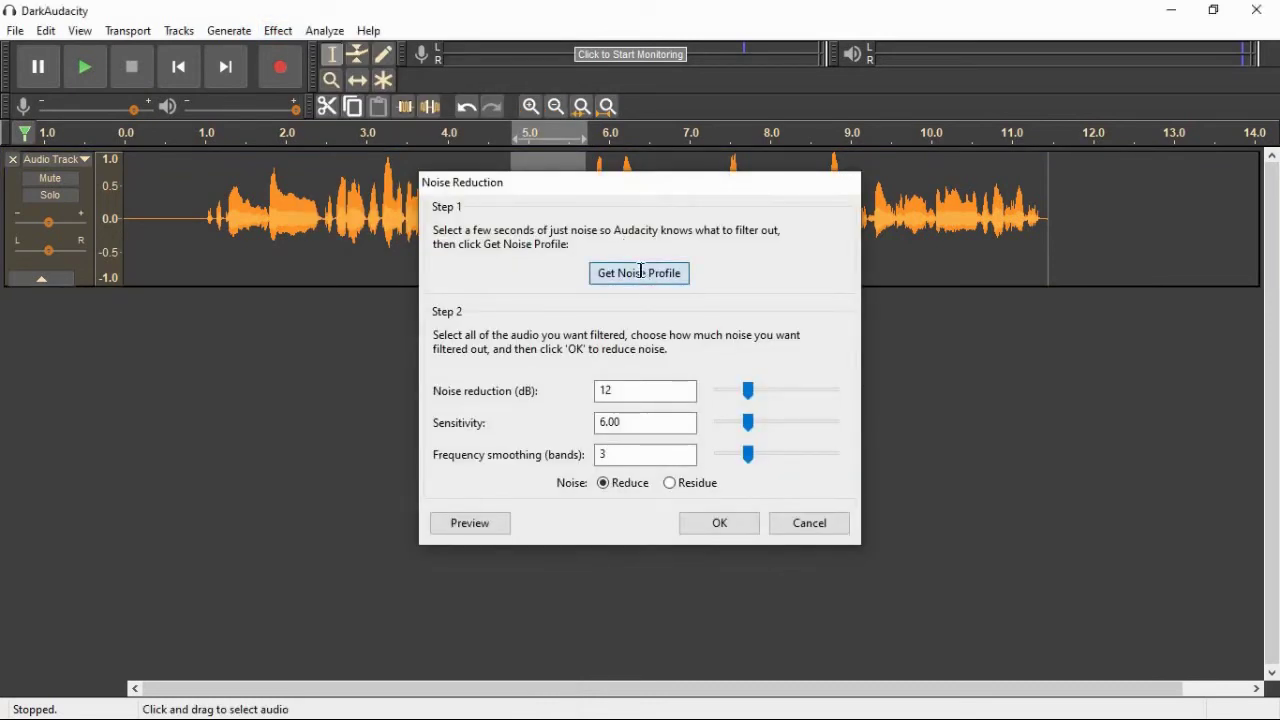
{"action": "left_click", "coordinate": [641, 271]}
- Apply Noise Reduction to the whole compressed clip with 12 dB reduction, sensitivity 6.00 and frequency smoothing of 3 bands
{"action": "left_click", "coordinate": [600, 234]}
{"action": "key", "text": "ctrl+a"}
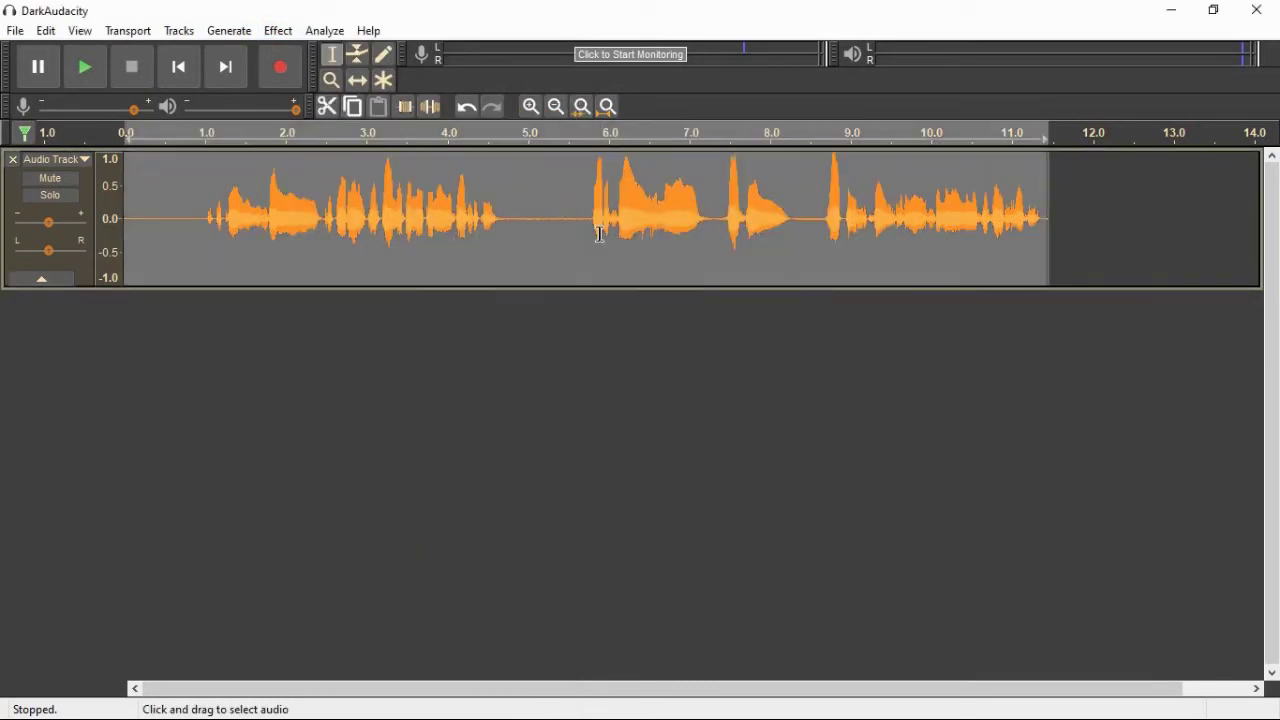
{"action": "left_click", "coordinate": [280, 31]}
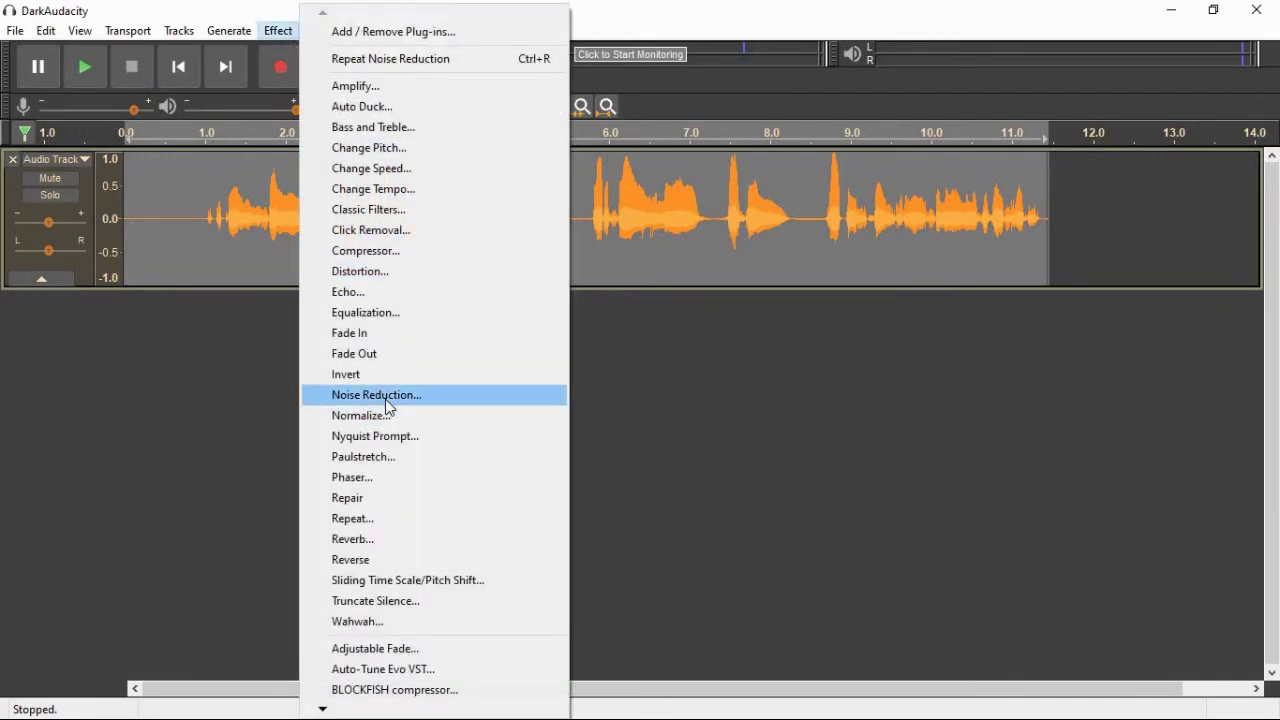
{"action": "left_click", "coordinate": [388, 400]}
{"action": "left_click", "coordinate": [719, 524]}
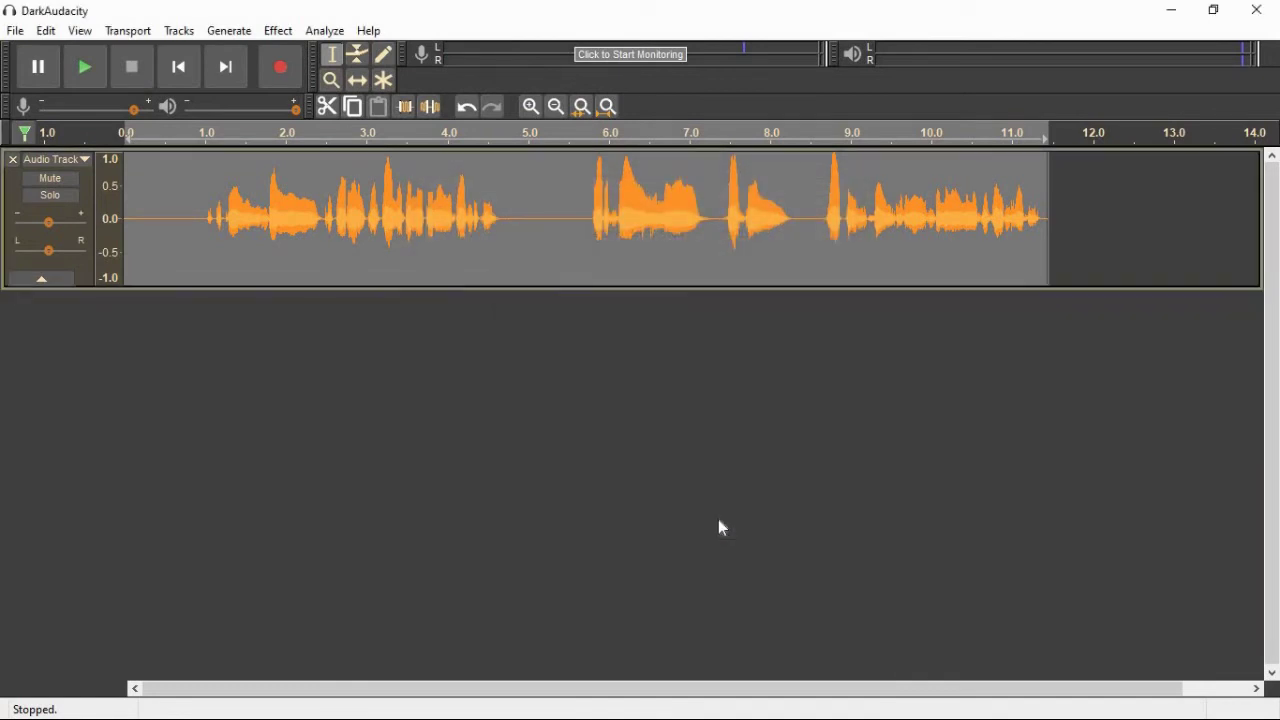
- Listen to the compressed and noise-reduced clip from about 0.9 seconds to its end
{"action": "left_click", "coordinate": [197, 200]}
{"action": "left_click", "coordinate": [85, 67]}
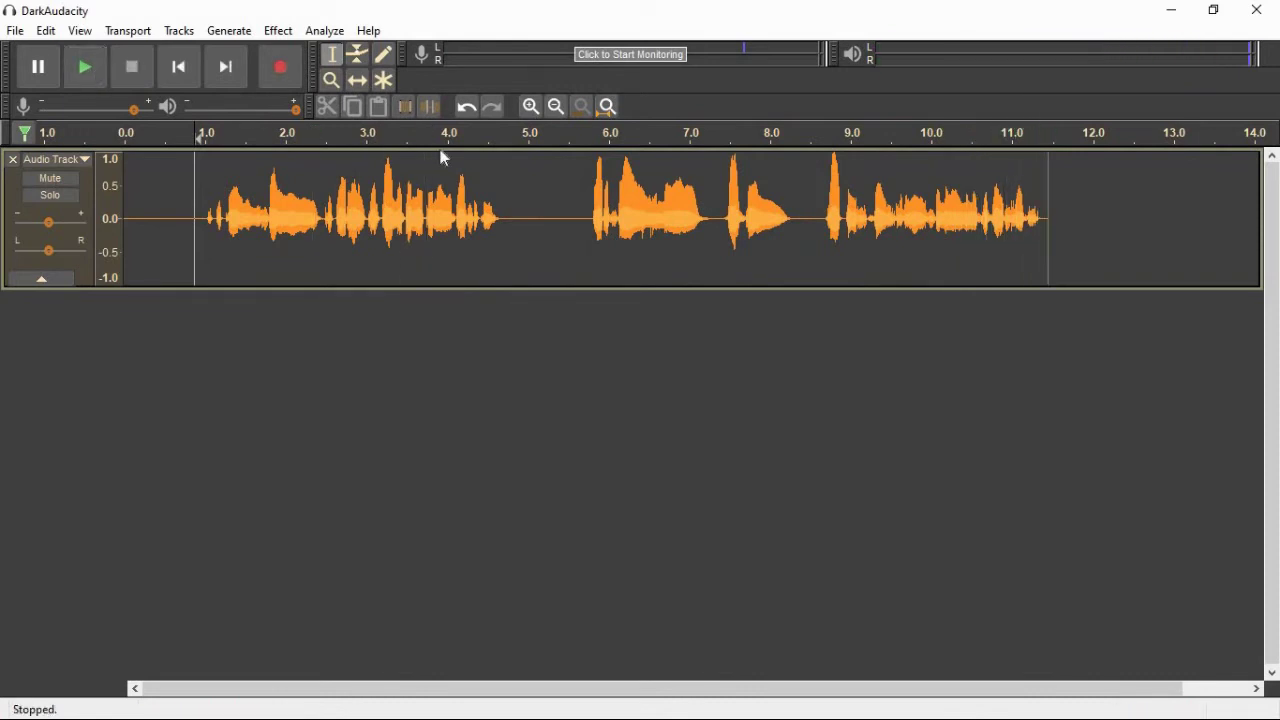
{"action": "double_click", "coordinate": [469, 182]}
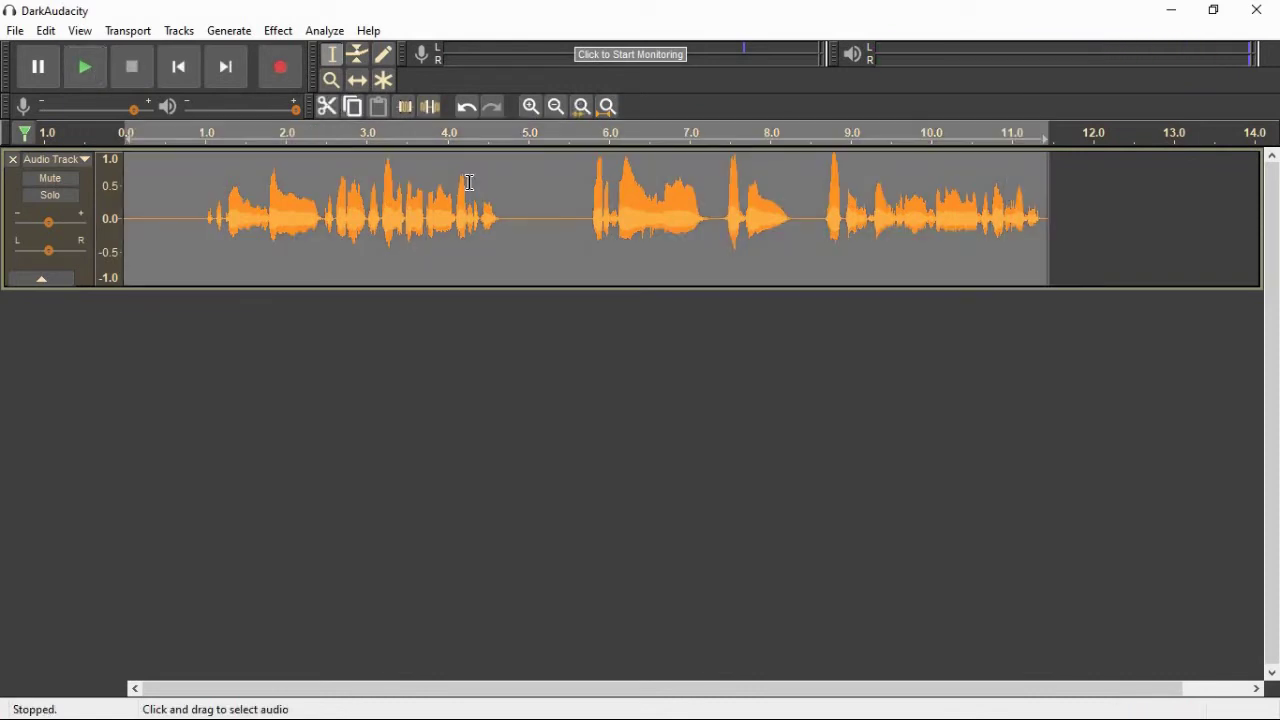
{"action": "left_click", "coordinate": [468, 350]}
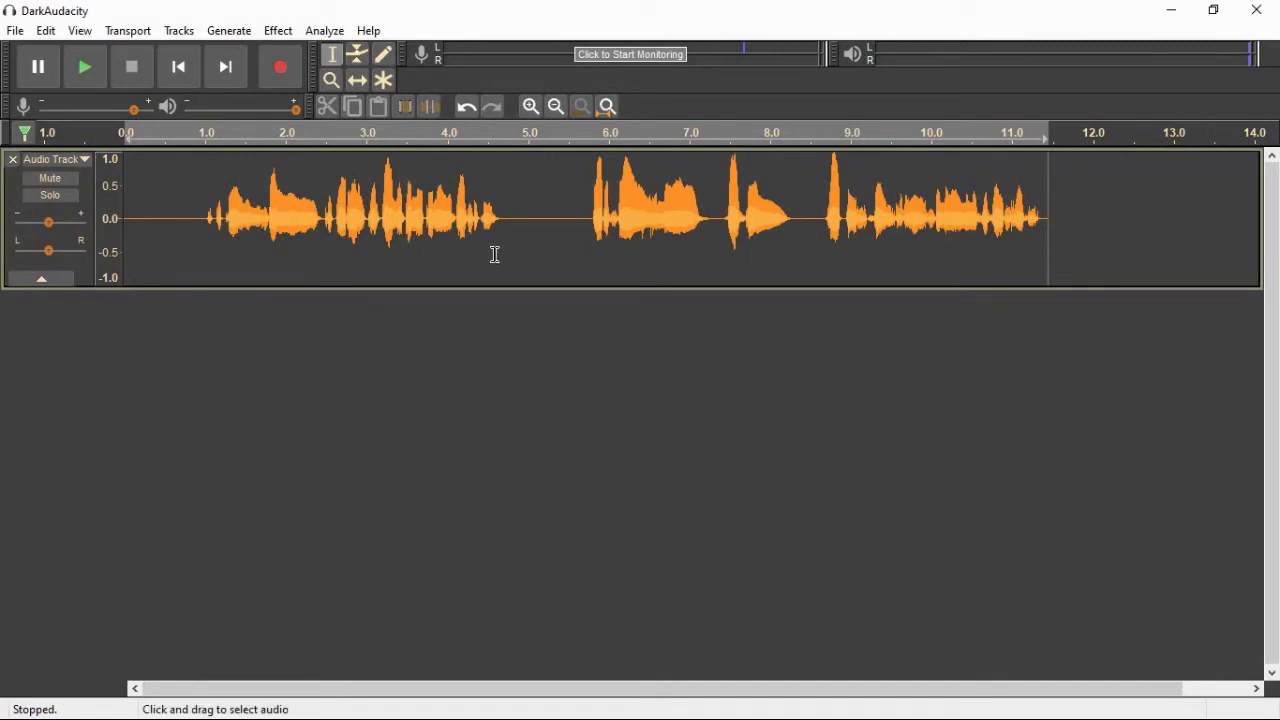
{"action": "double_click", "coordinate": [559, 252]}
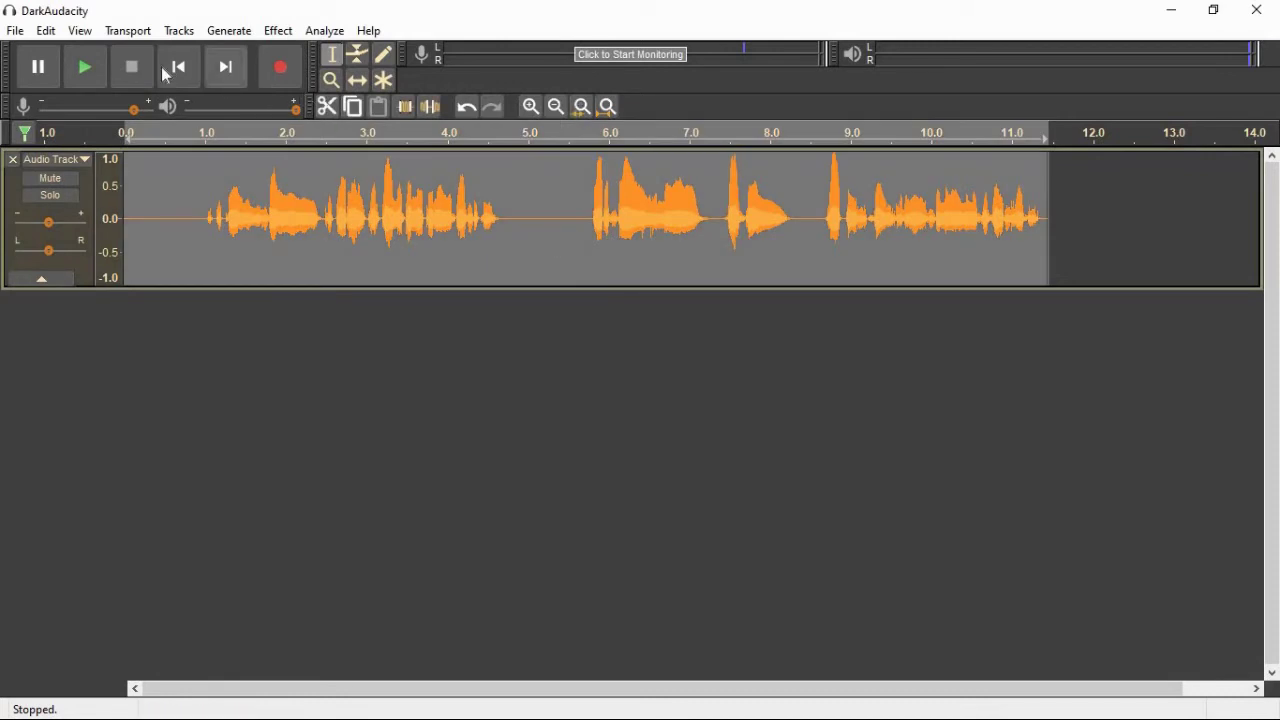
{"action": "double_click", "coordinate": [426, 226]}
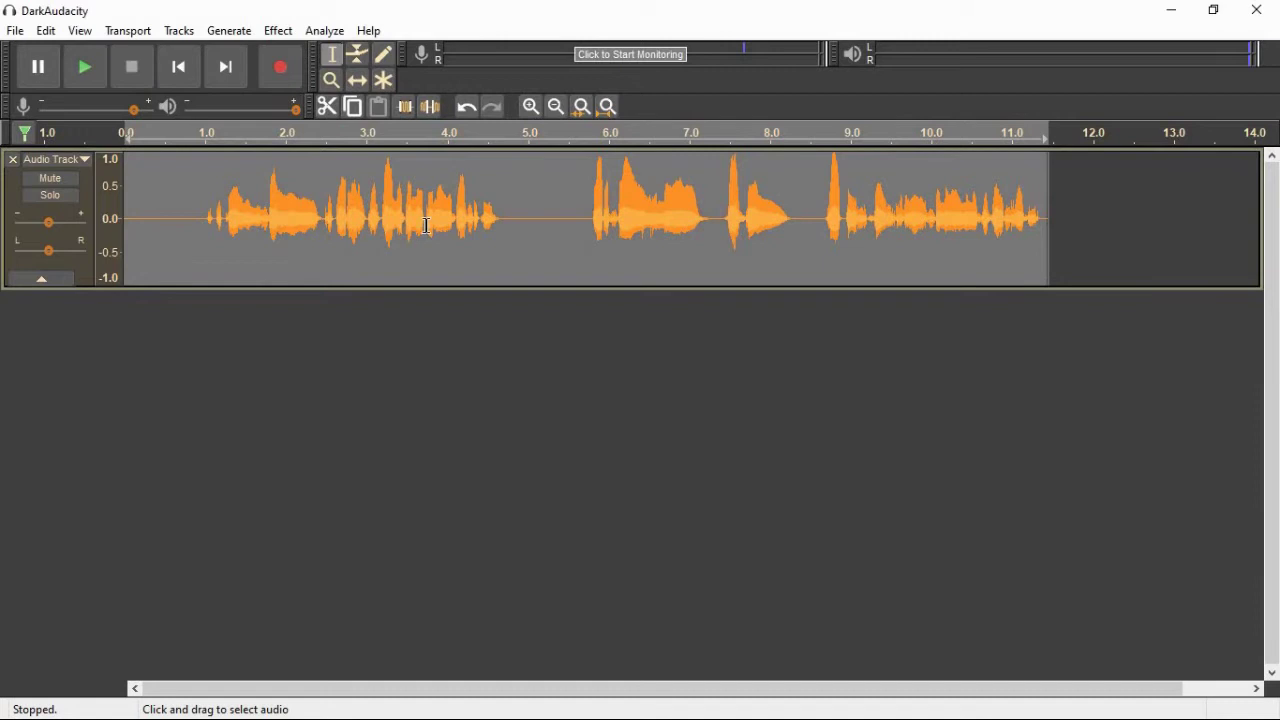
{"action": "double_click", "coordinate": [510, 231]}
- Open the Equalization effect for the whole voice clip and load the Bass Boost curve
{"action": "double_click", "coordinate": [461, 226]}
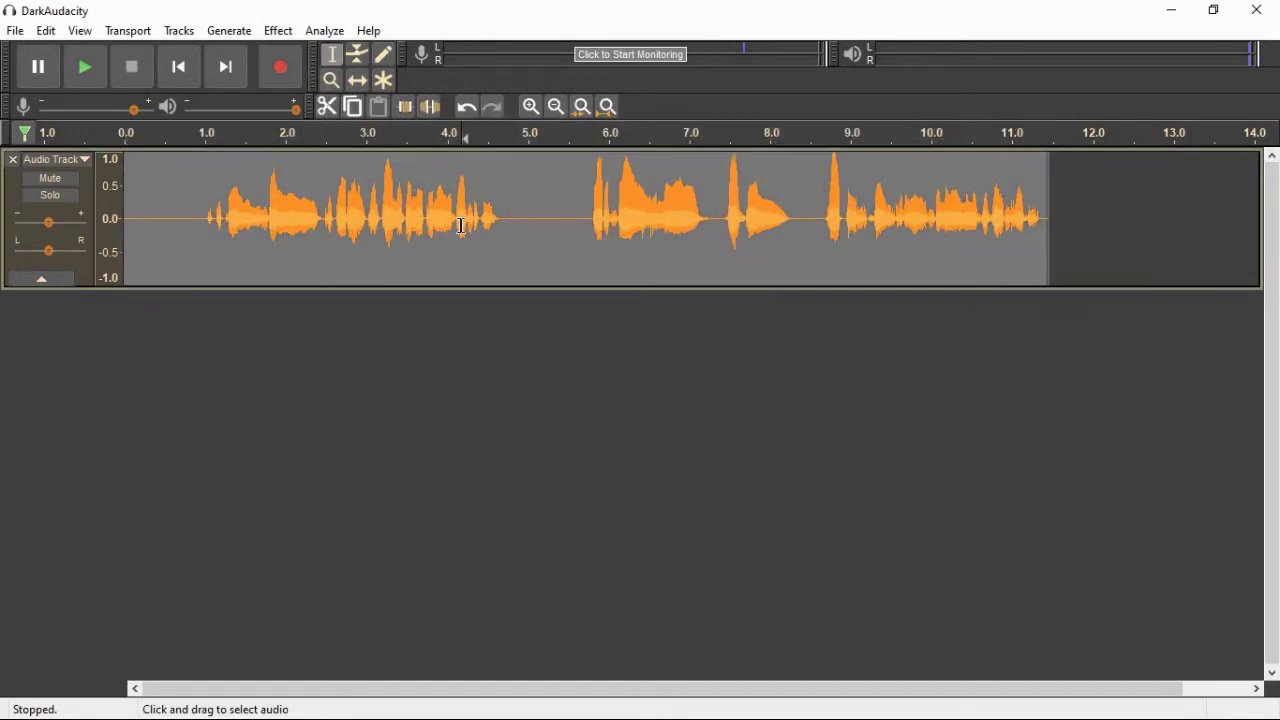
{"action": "left_click", "coordinate": [279, 31]}
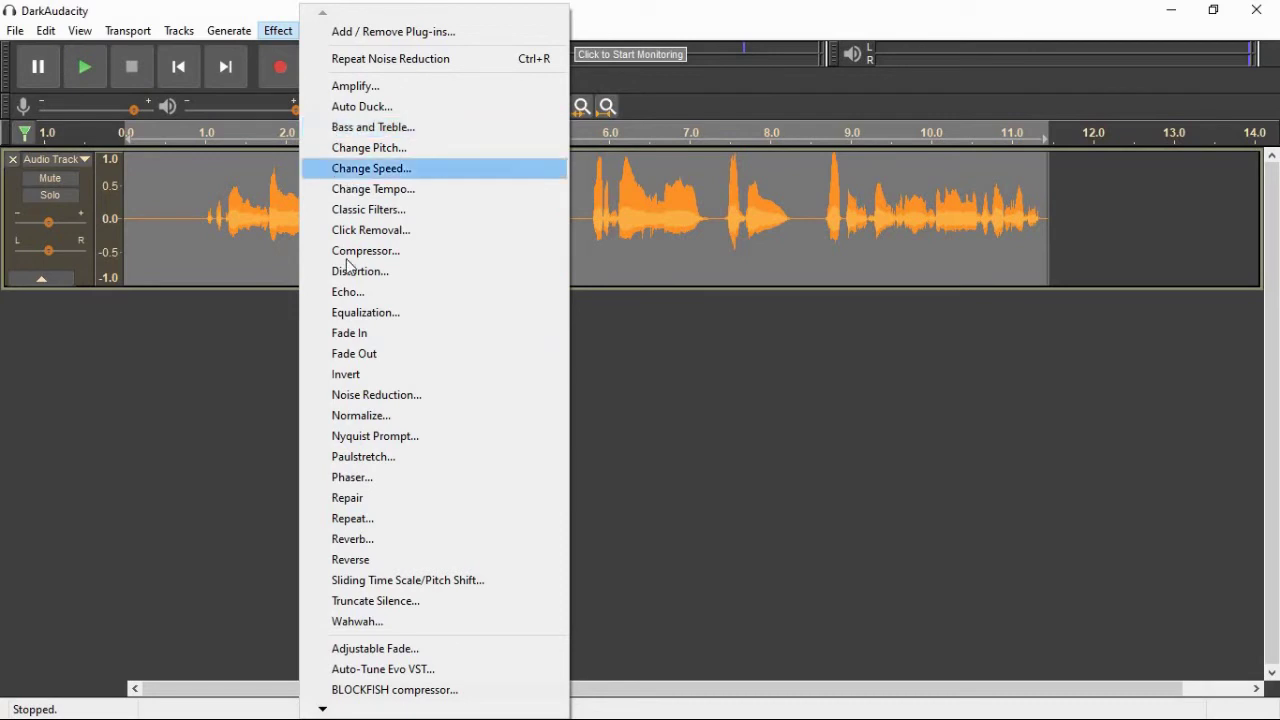
{"action": "left_click", "coordinate": [355, 314]}
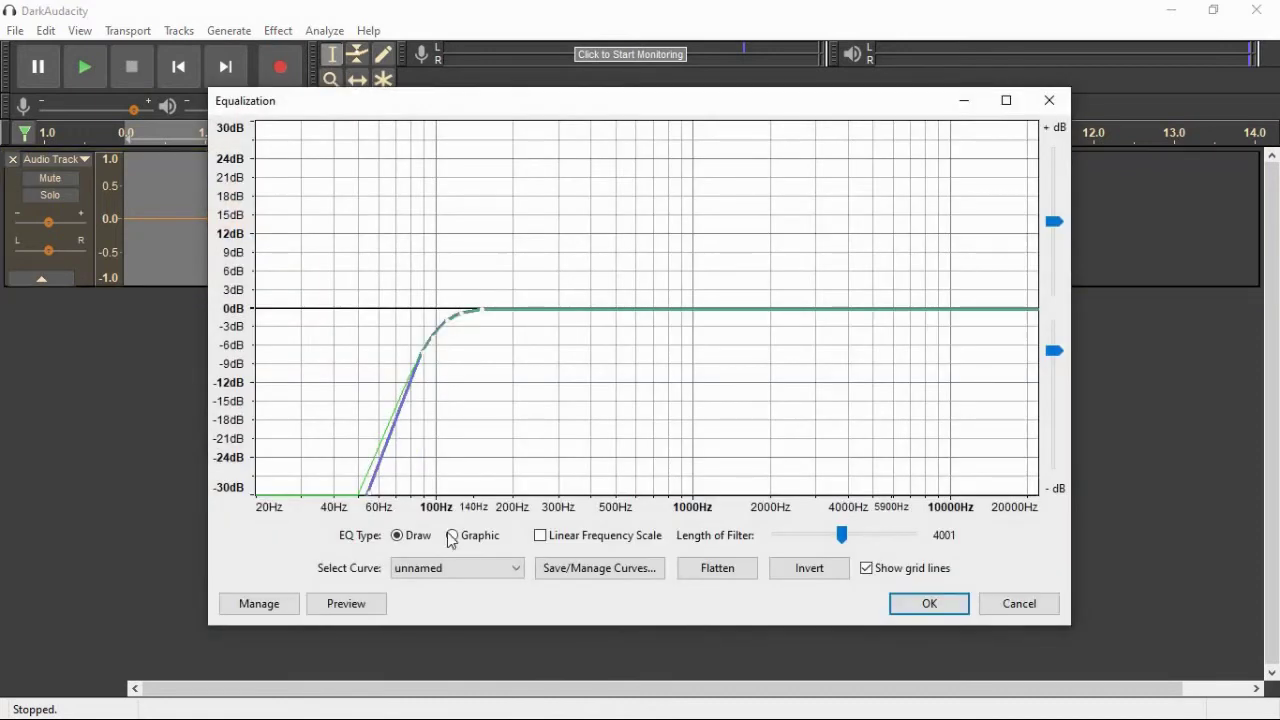
{"action": "left_click", "coordinate": [462, 568]}
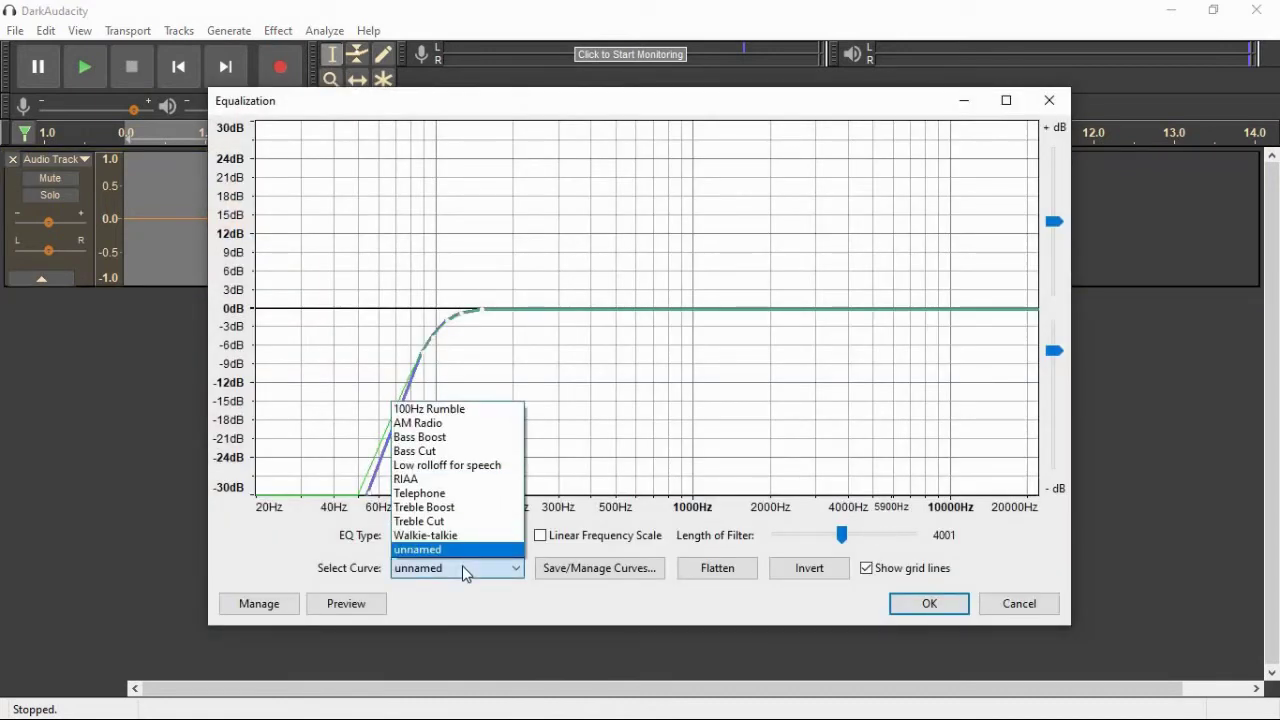
{"action": "left_click", "coordinate": [460, 437]}
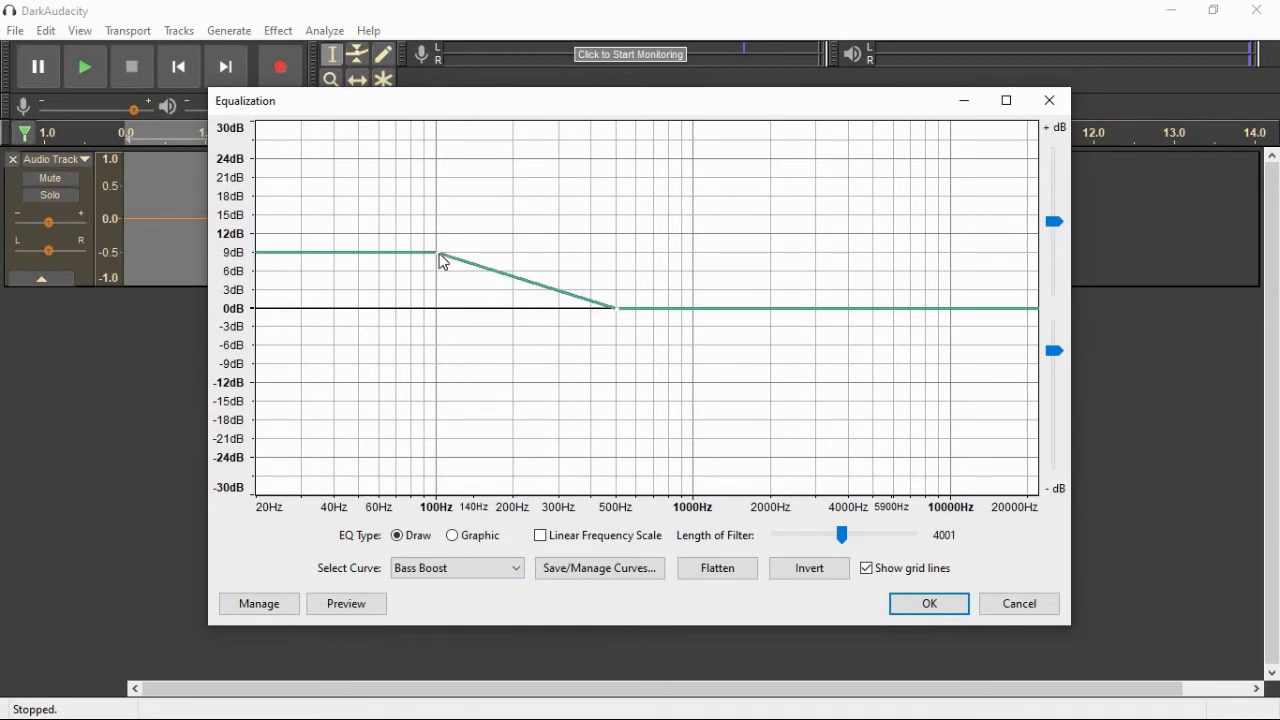
- Lower the Bass Boost curve's 100 Hz point to about 1.5 dB and apply the equalization to the clip
{"action": "left_click_drag", "start_coordinate": [441, 259], "coordinate": [442, 273]}
{"action": "left_click_drag", "start_coordinate": [445, 291], "coordinate": [437, 306]}
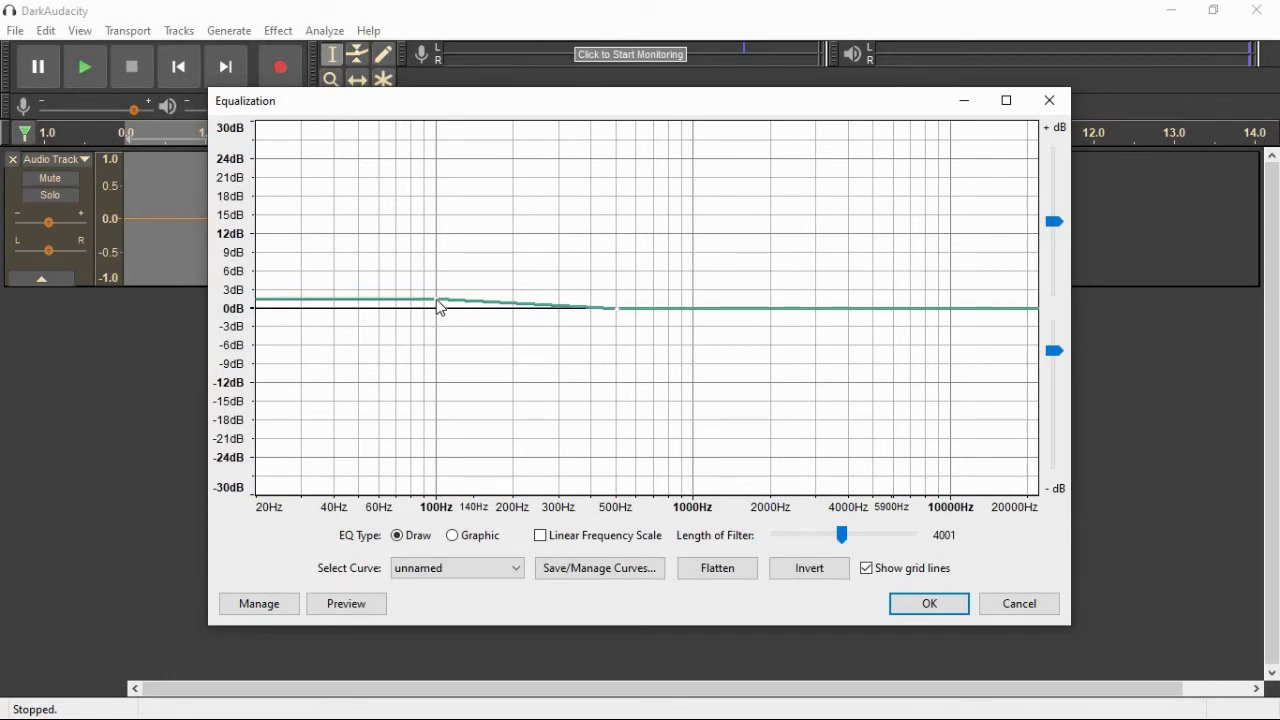
{"action": "left_click_drag", "start_coordinate": [437, 295], "coordinate": [435, 298]}
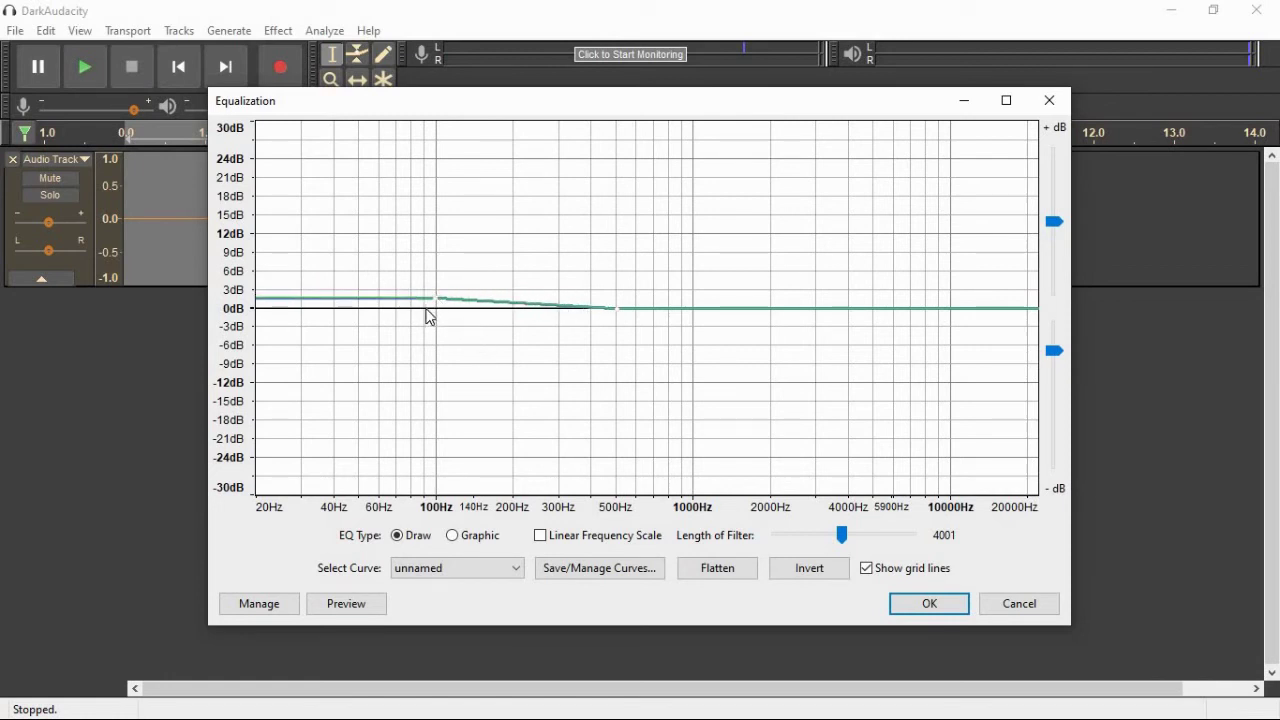
{"action": "left_click", "coordinate": [929, 604]}
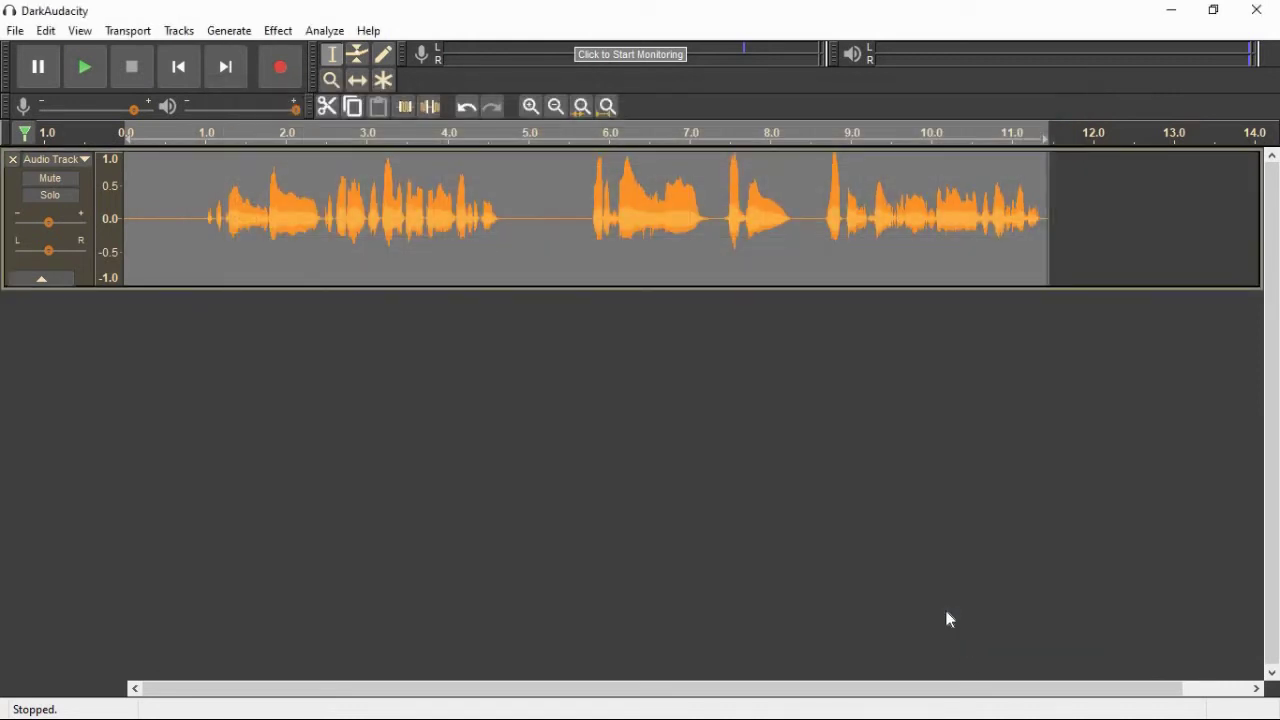
- Apply Equalization to the whole clip with the Treble Boost curve, lowering its raised treble point to about 1.5 dB
{"action": "left_click", "coordinate": [279, 31]}
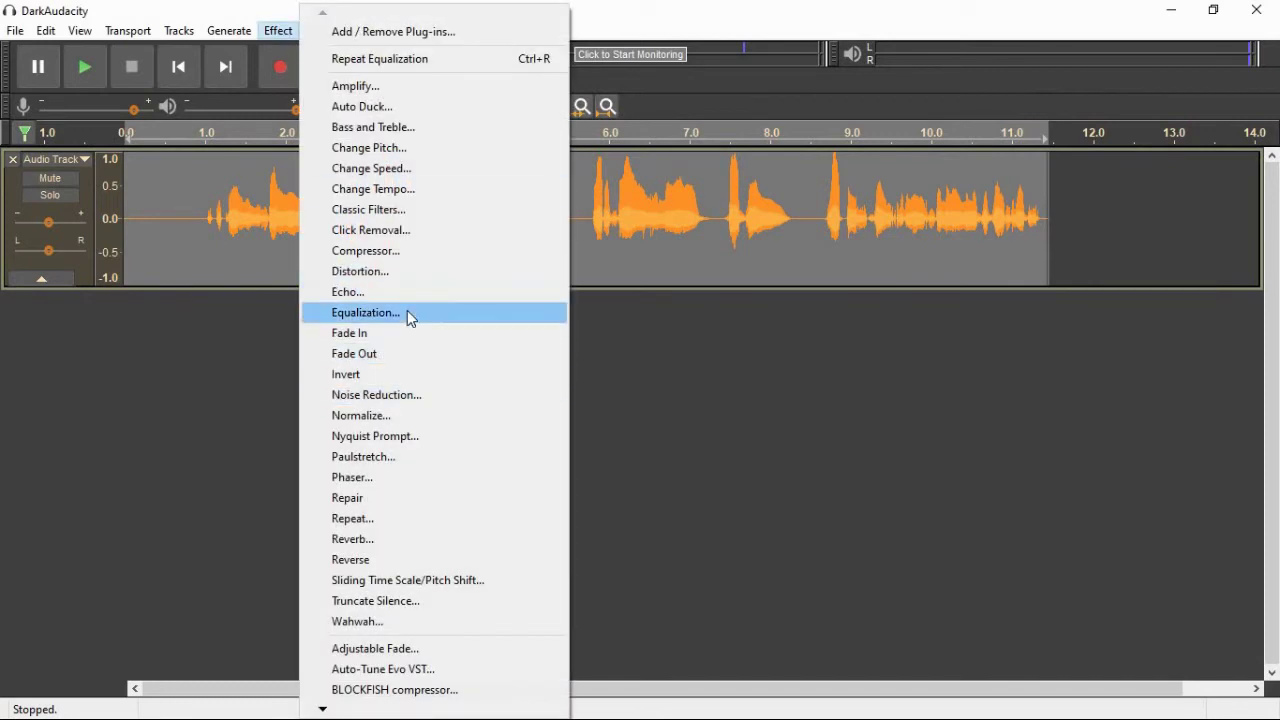
{"action": "left_click", "coordinate": [409, 313]}
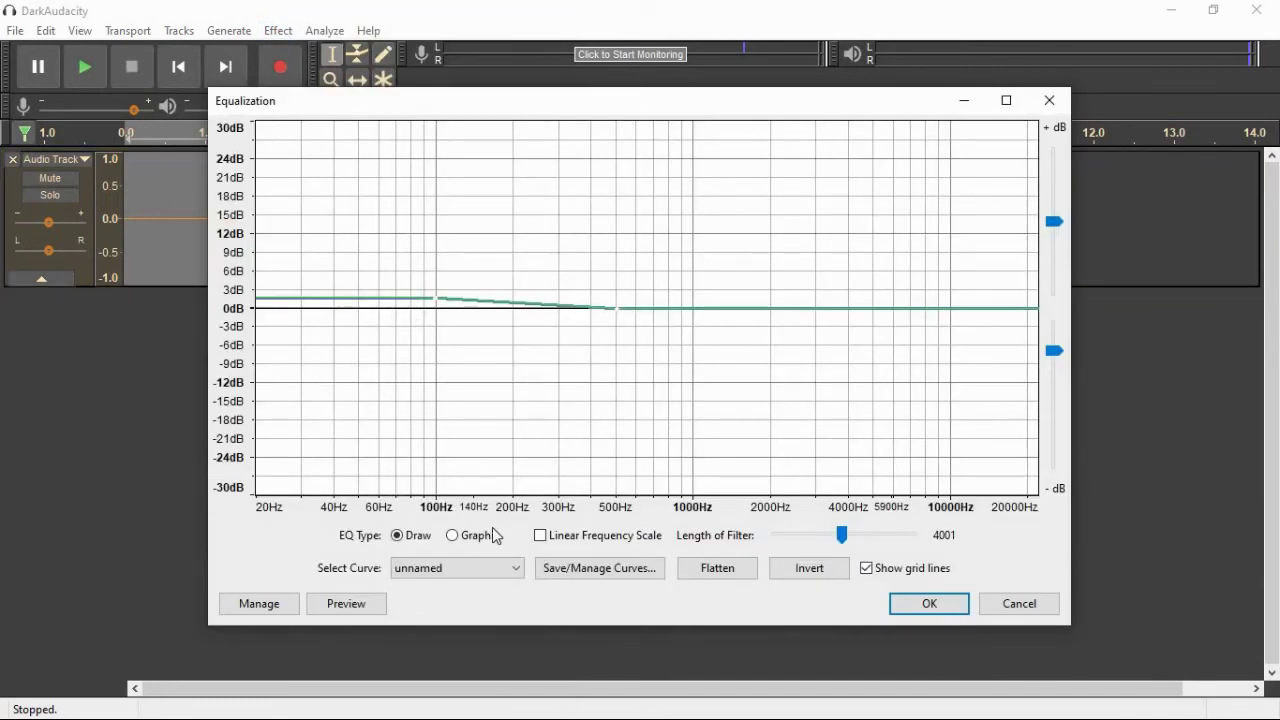
{"action": "left_click", "coordinate": [486, 577]}
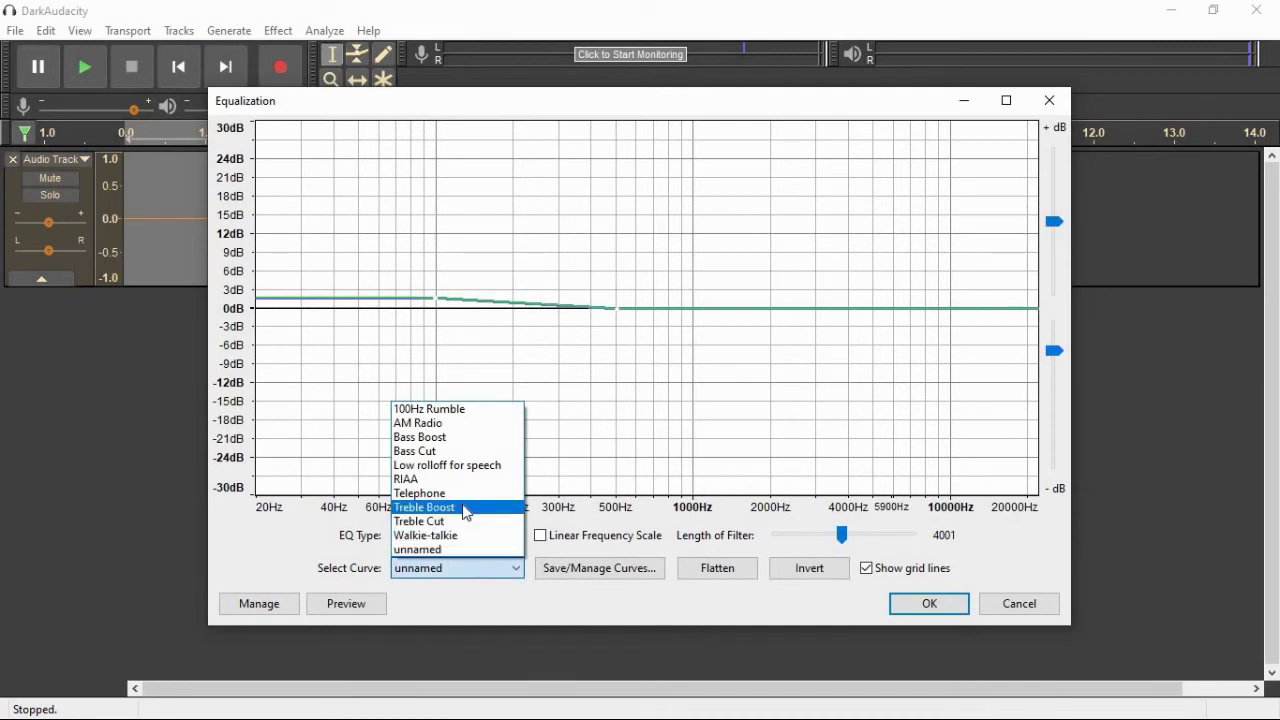
{"action": "left_click", "coordinate": [465, 510]}
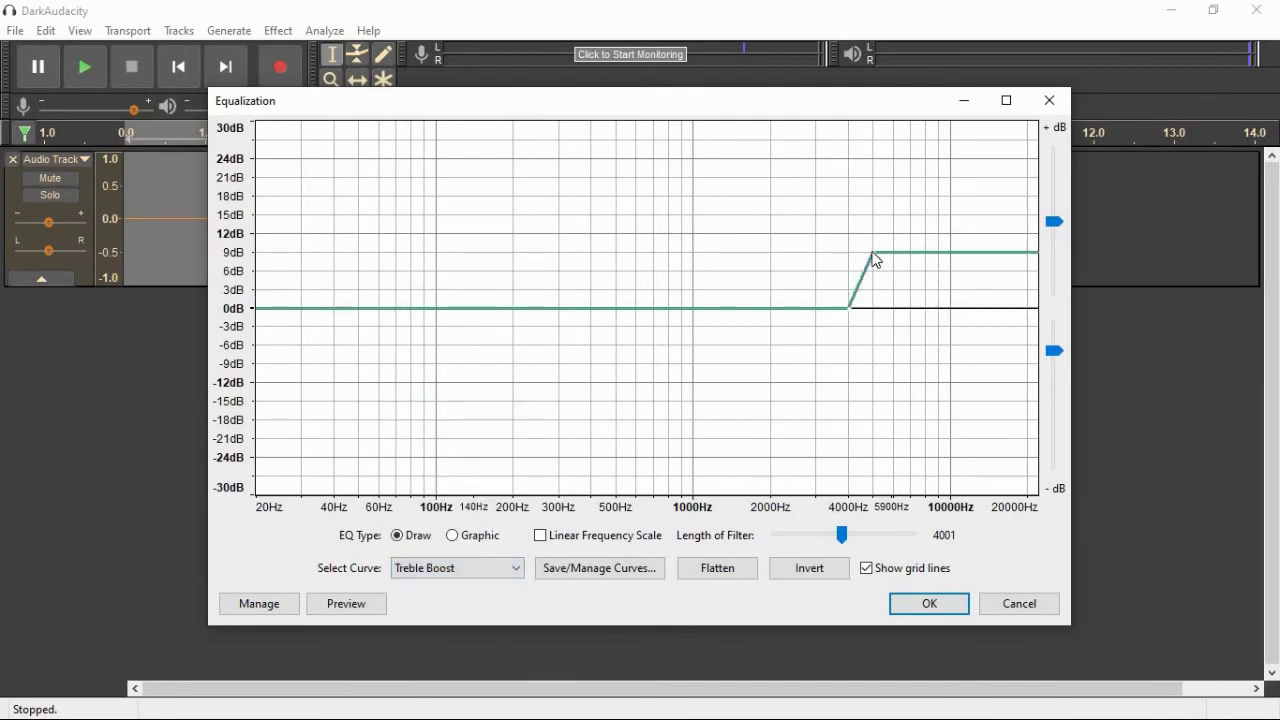
{"action": "left_click_drag", "start_coordinate": [876, 260], "coordinate": [878, 309]}
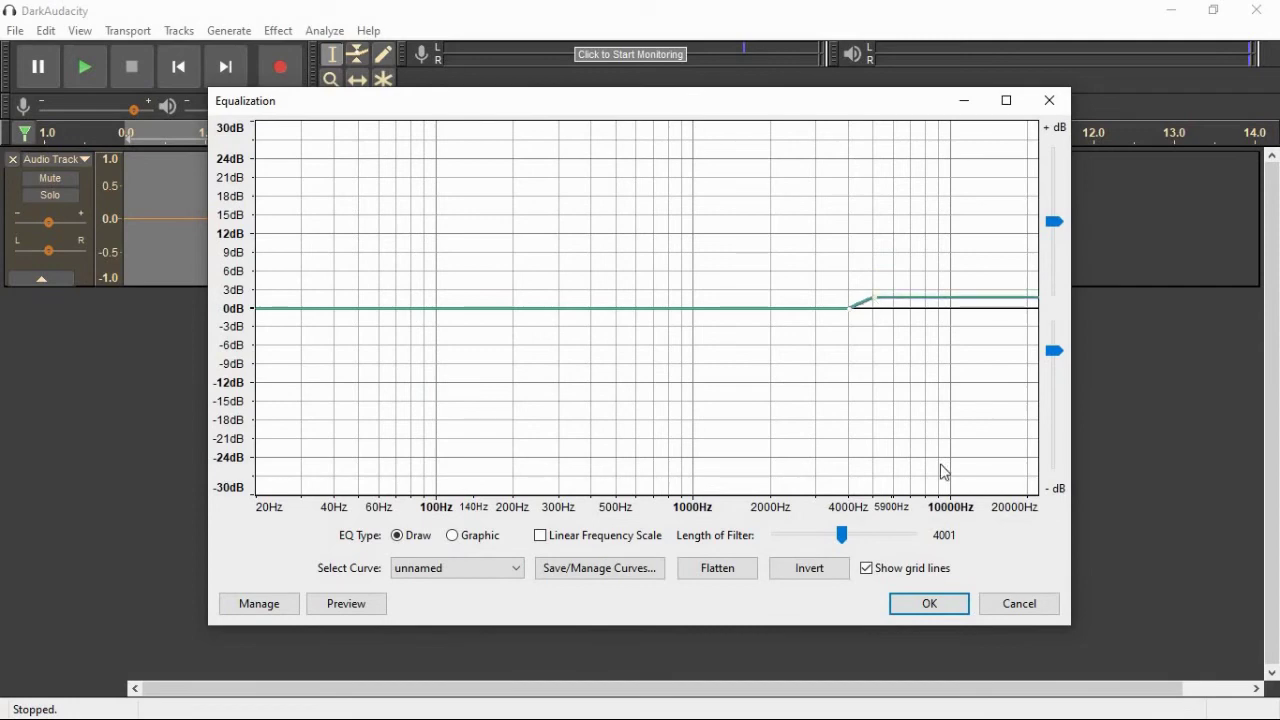
{"action": "left_click", "coordinate": [930, 605]}
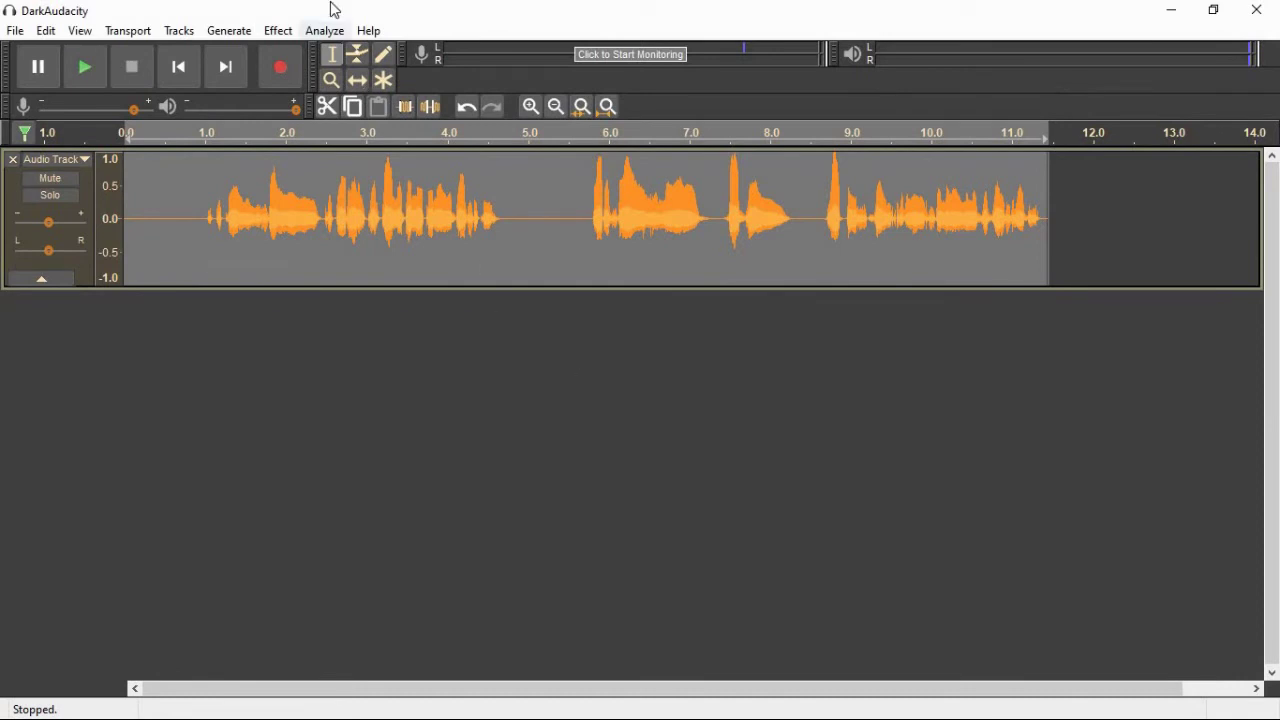
- Apply Equalization to the whole clip once more, using the 100Hz Rumble curve
{"action": "left_click", "coordinate": [279, 31]}
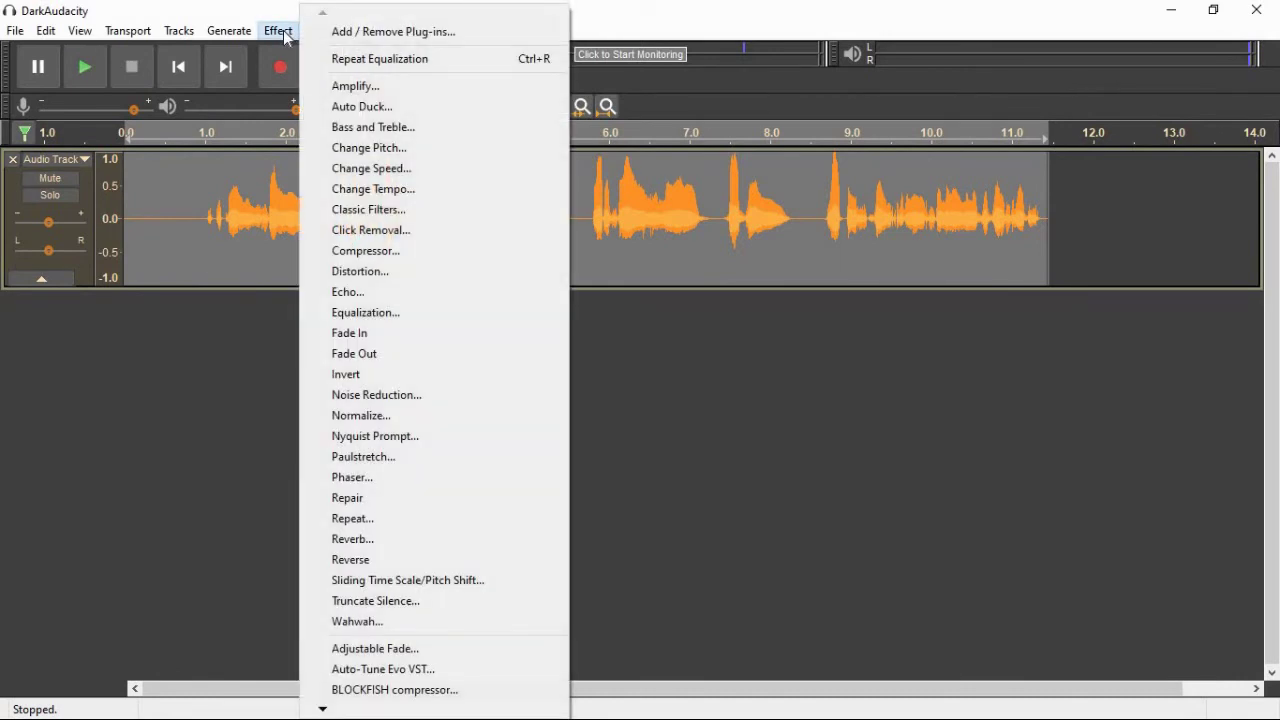
{"action": "left_click", "coordinate": [395, 314]}
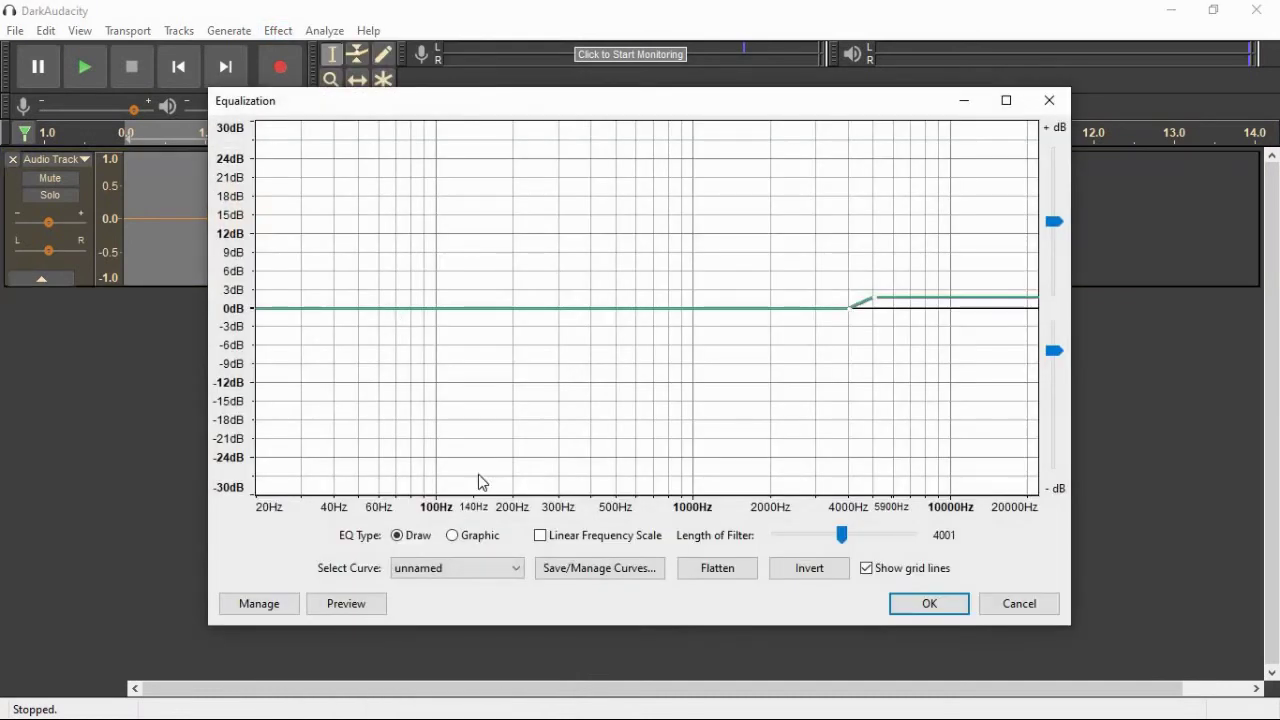
{"action": "left_click", "coordinate": [448, 568]}
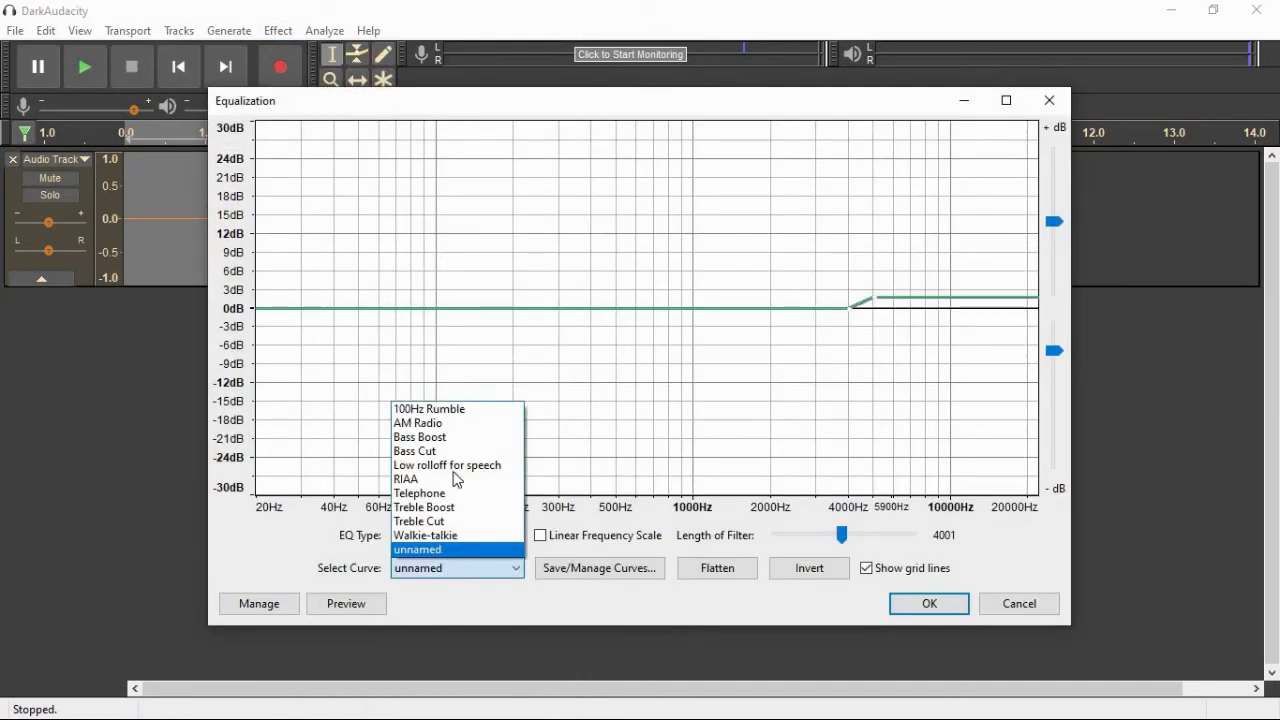
{"action": "left_click", "coordinate": [448, 410]}
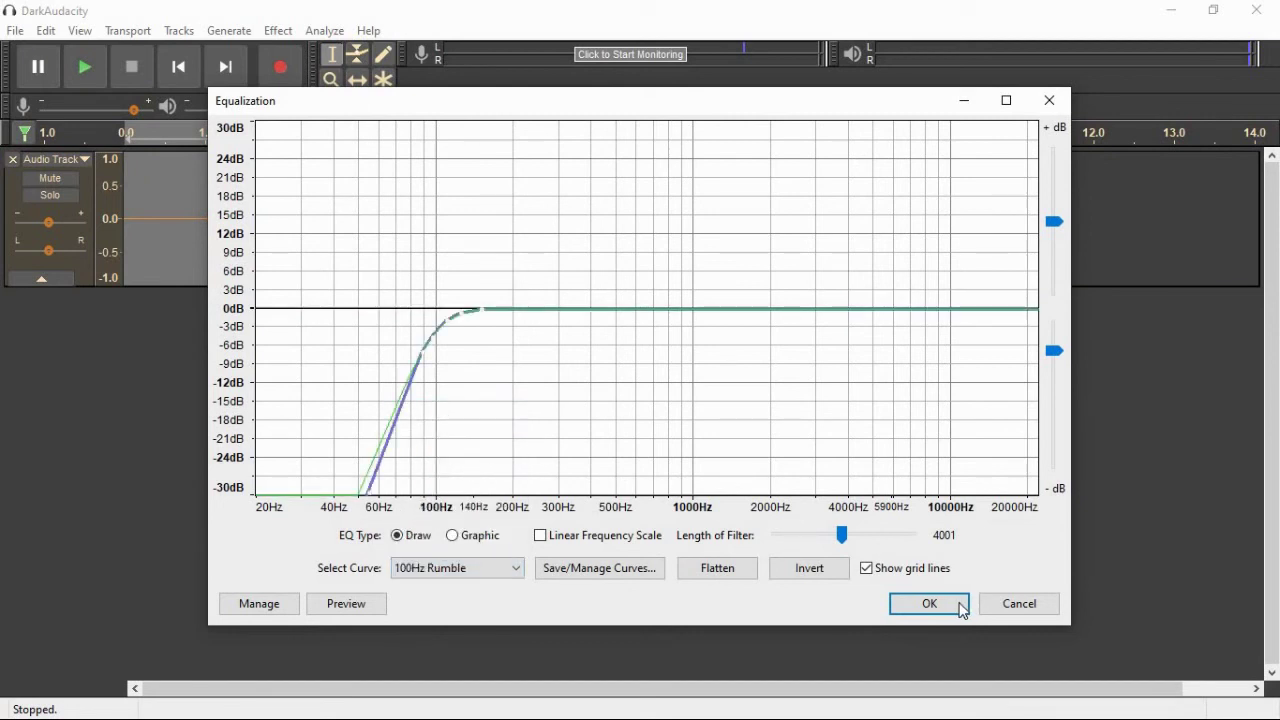
{"action": "left_click", "coordinate": [929, 604]}
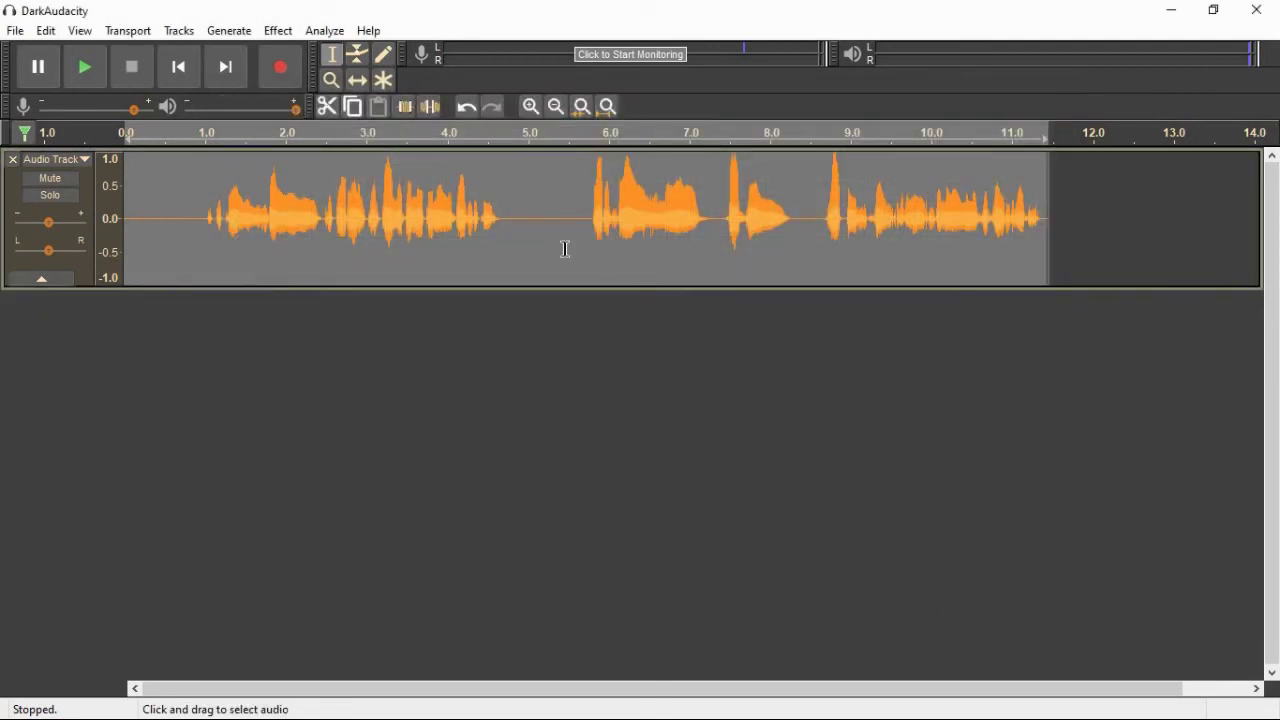
- Listen to the equalized clip from about 0.8 seconds to its end
{"action": "left_click", "coordinate": [461, 217]}
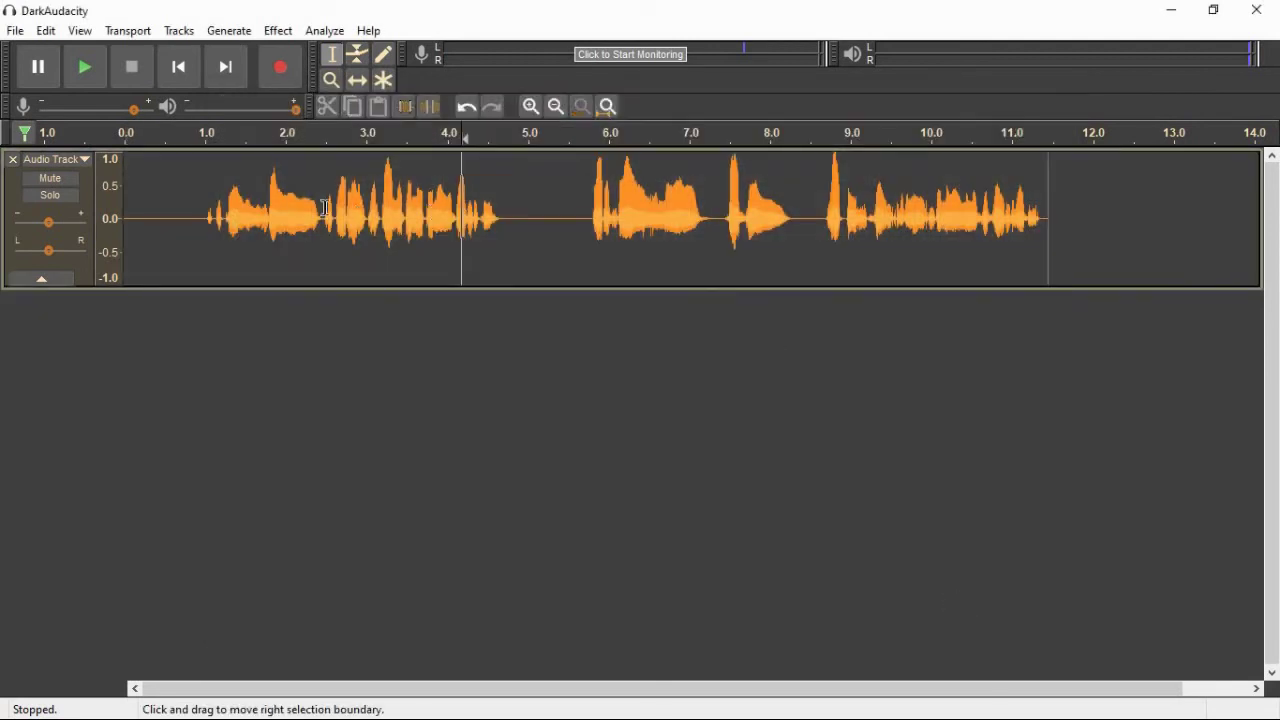
{"action": "left_click", "coordinate": [190, 189]}
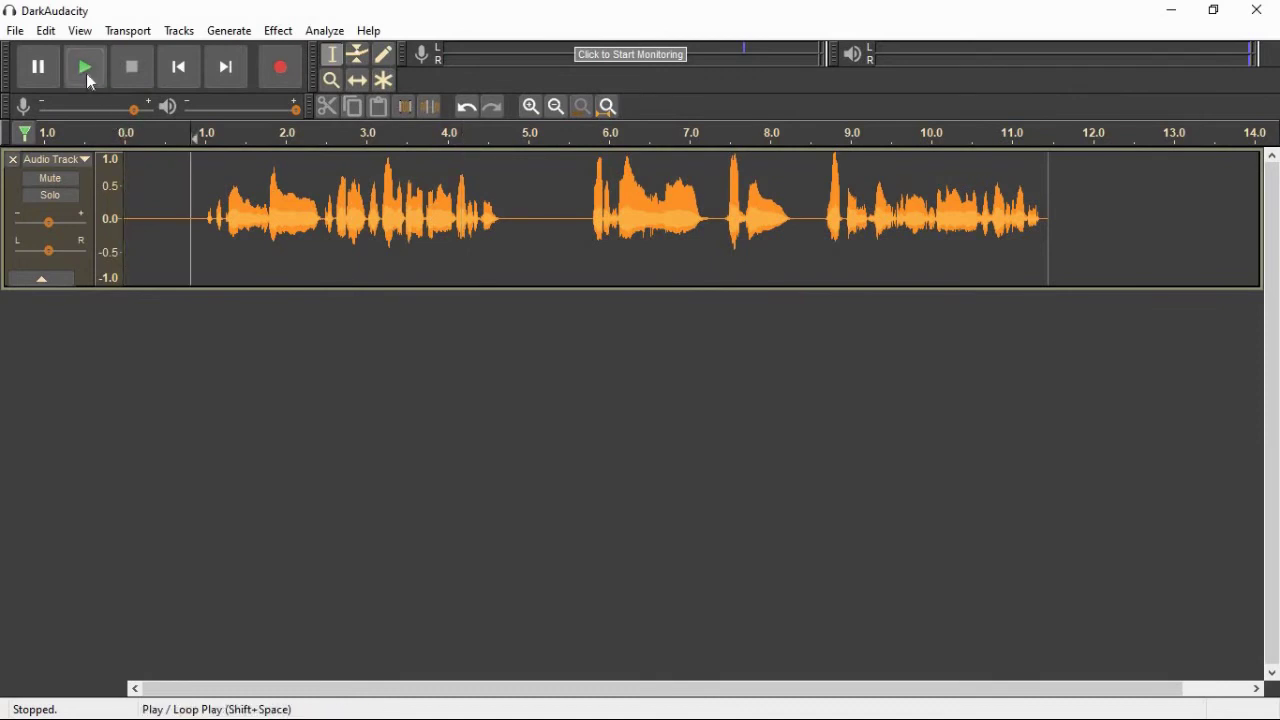
{"action": "left_click", "coordinate": [87, 70]}
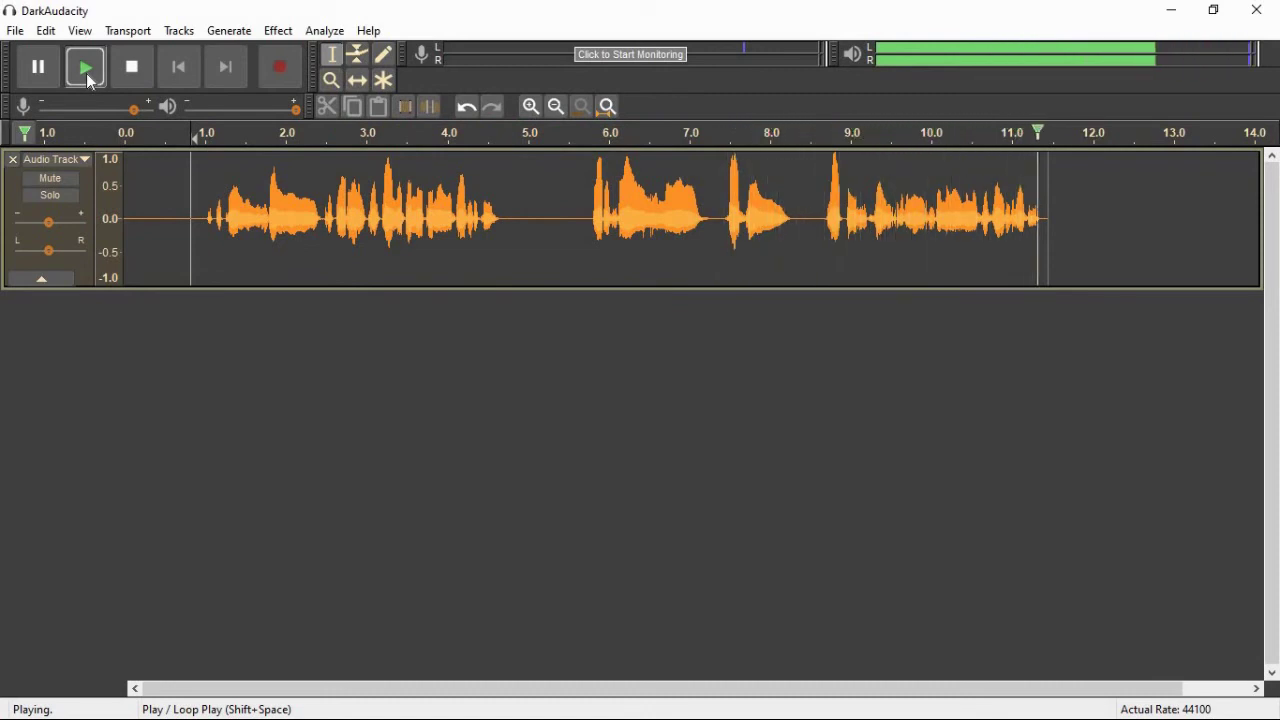
- Normalize the whole clip to a maximum amplitude of -1.0 dB with DC offset removal
{"action": "left_click", "coordinate": [279, 31]}
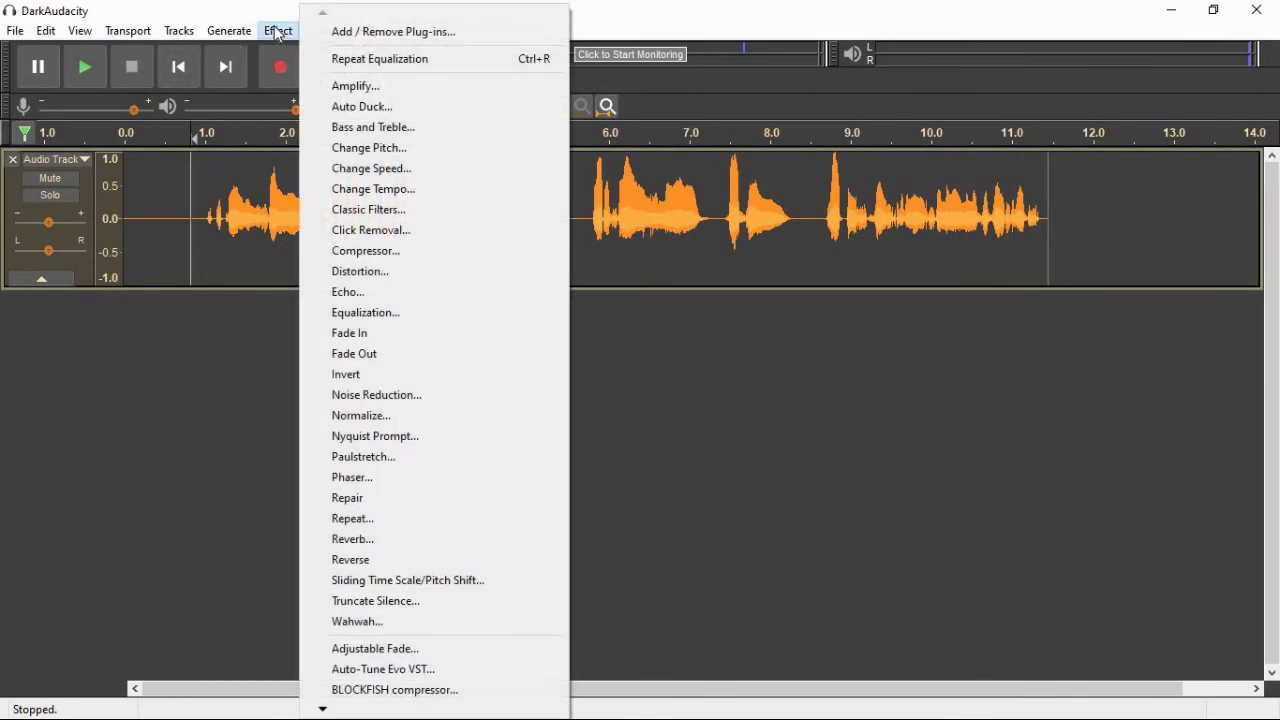
{"action": "left_click", "coordinate": [786, 336]}
{"action": "key", "text": "ctrl+a"}
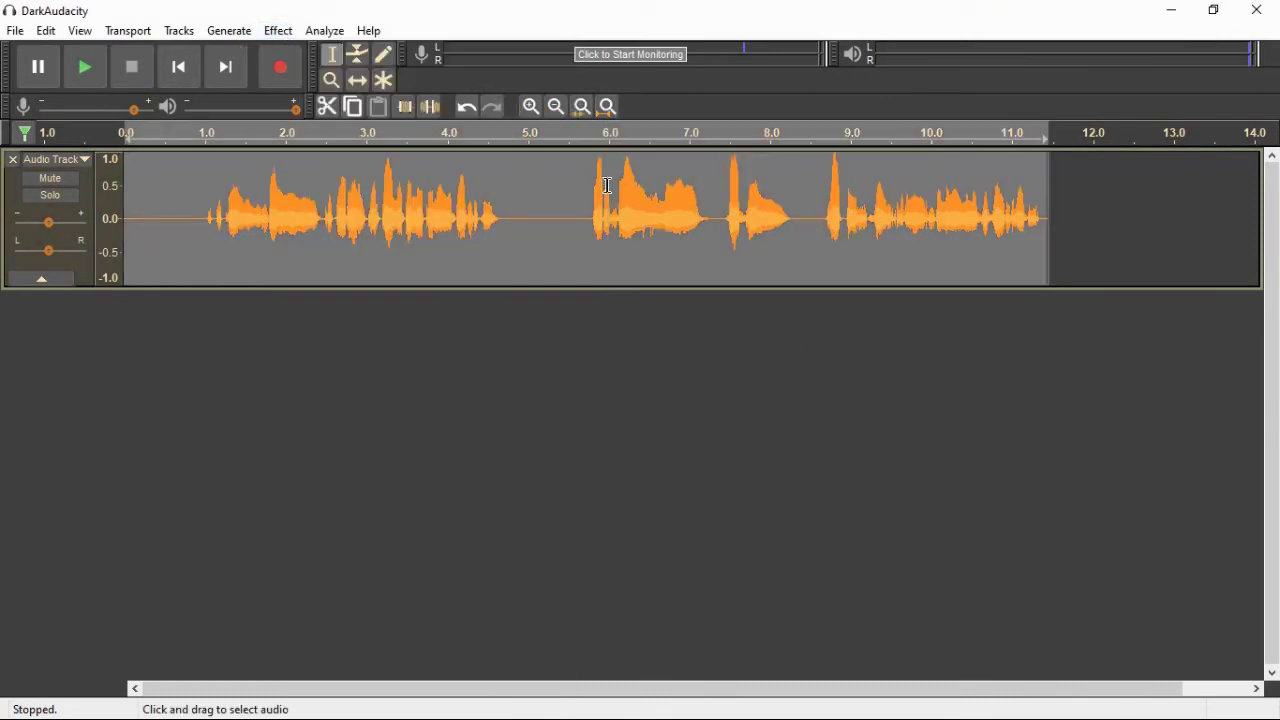
{"action": "left_click", "coordinate": [290, 35]}
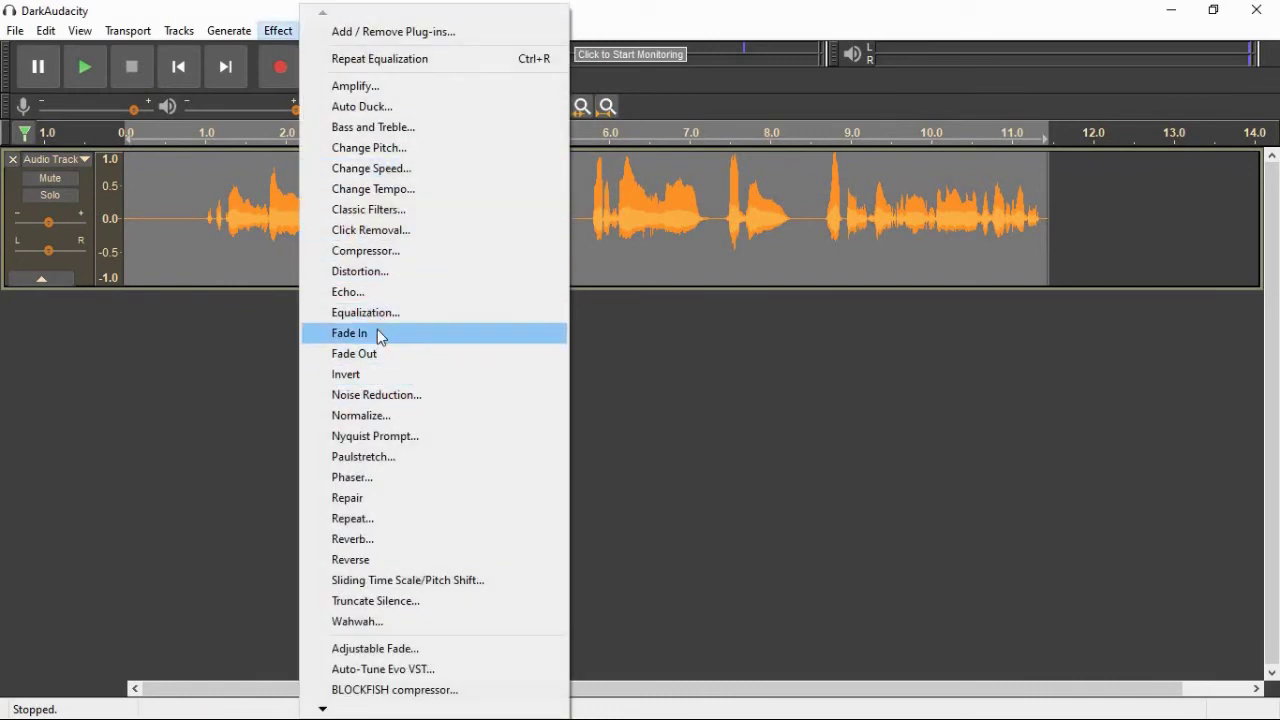
{"action": "left_click", "coordinate": [390, 415]}
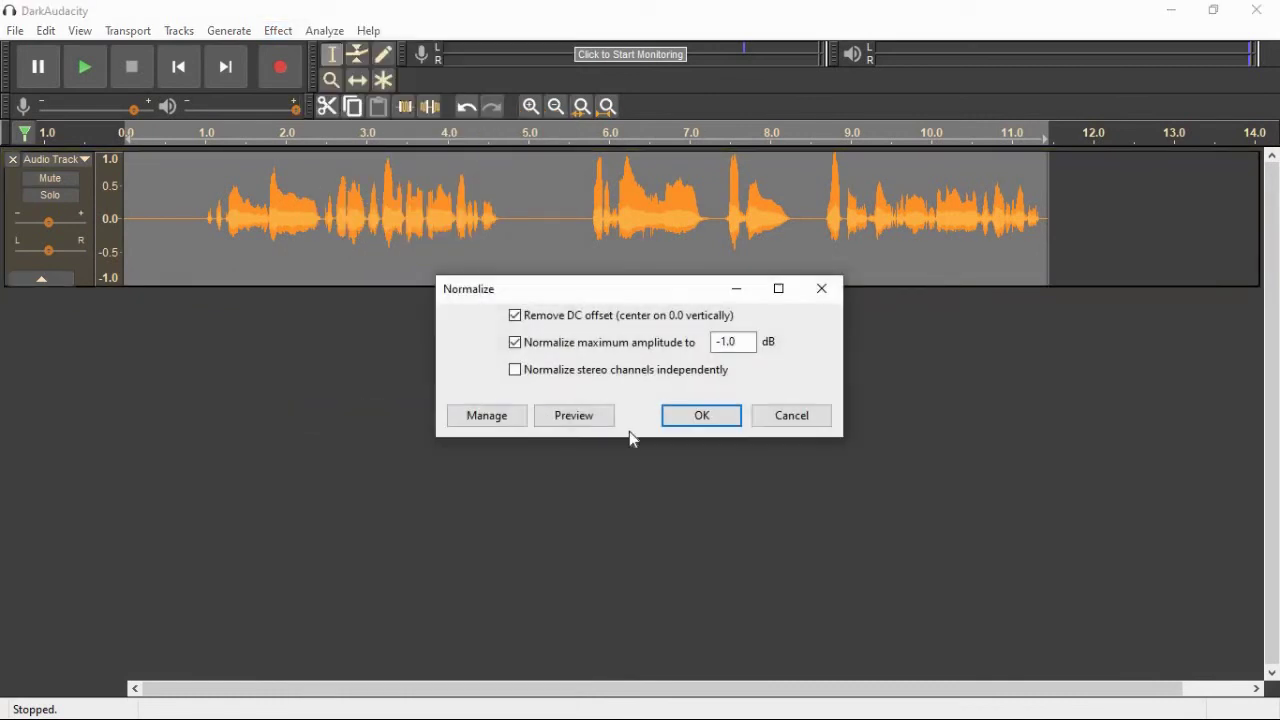
{"action": "left_click", "coordinate": [731, 418]}
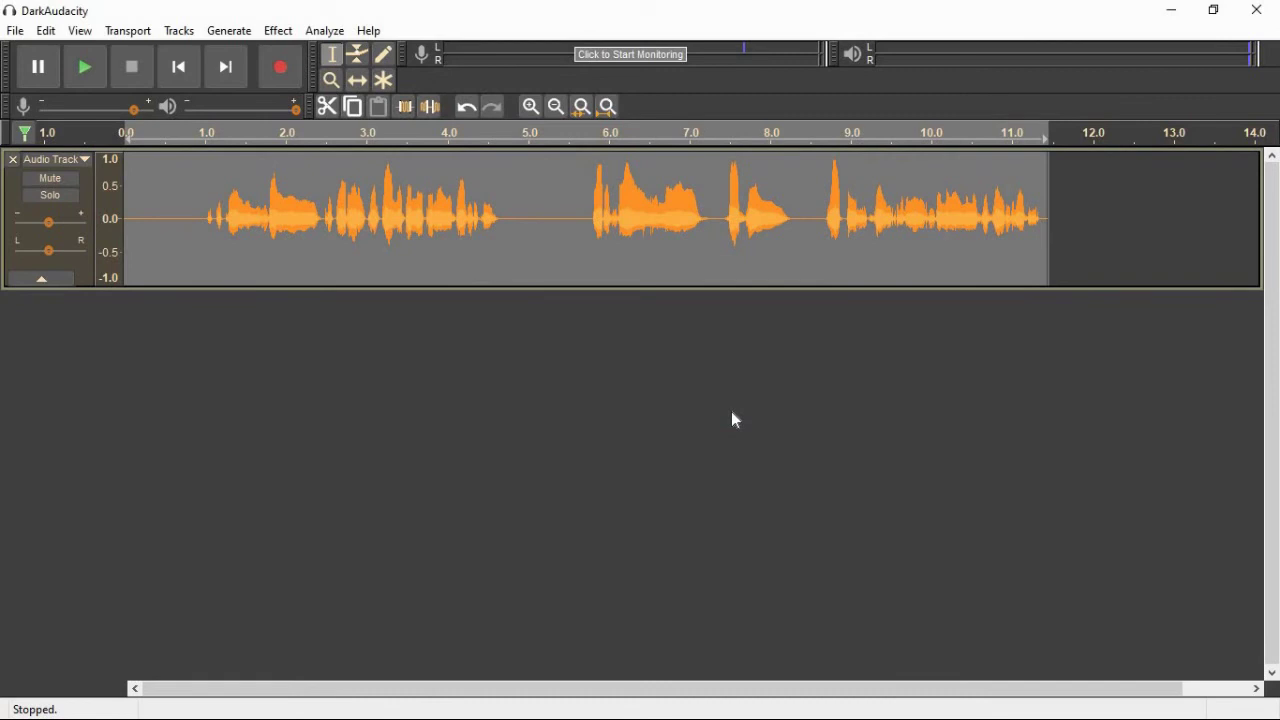
- Apply a Hard Limit Limiter to the clip with 4.00 dB left input gain, -3.00 dB limit, 2.00 ms hold and no make-up gain
{"action": "left_click", "coordinate": [280, 31]}
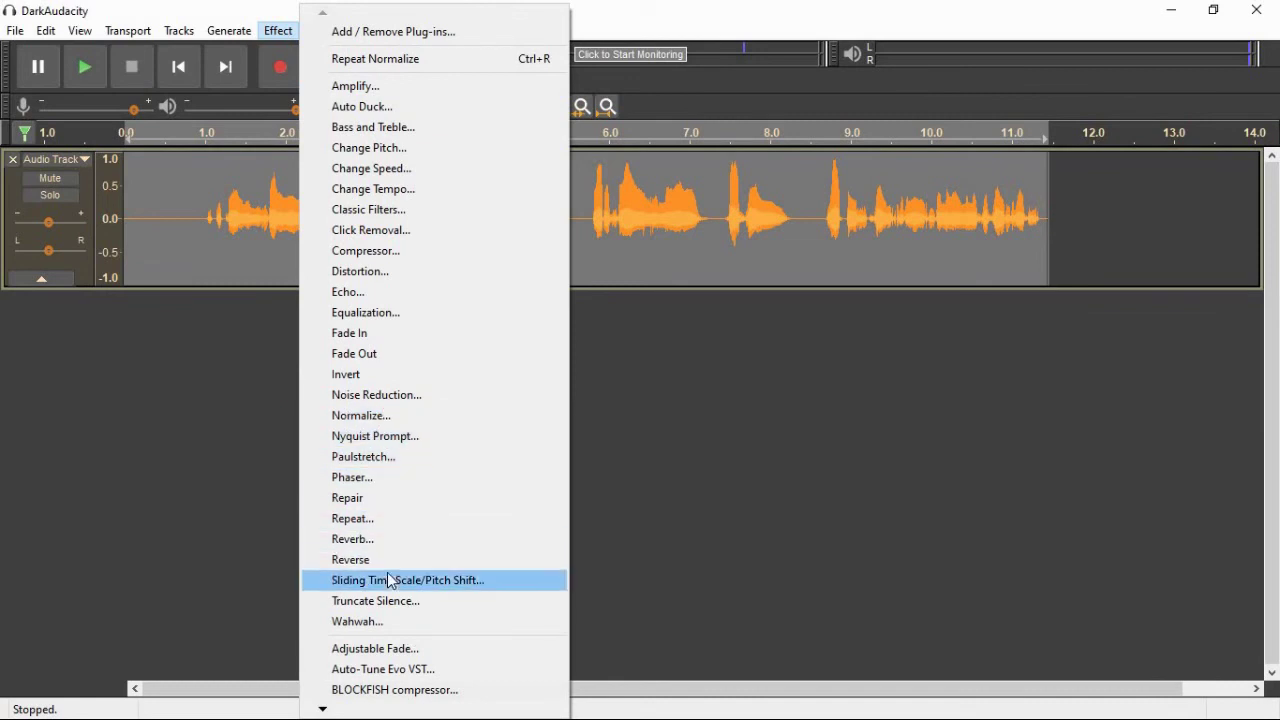
{"action": "mouse_move", "coordinate": [327, 710]}
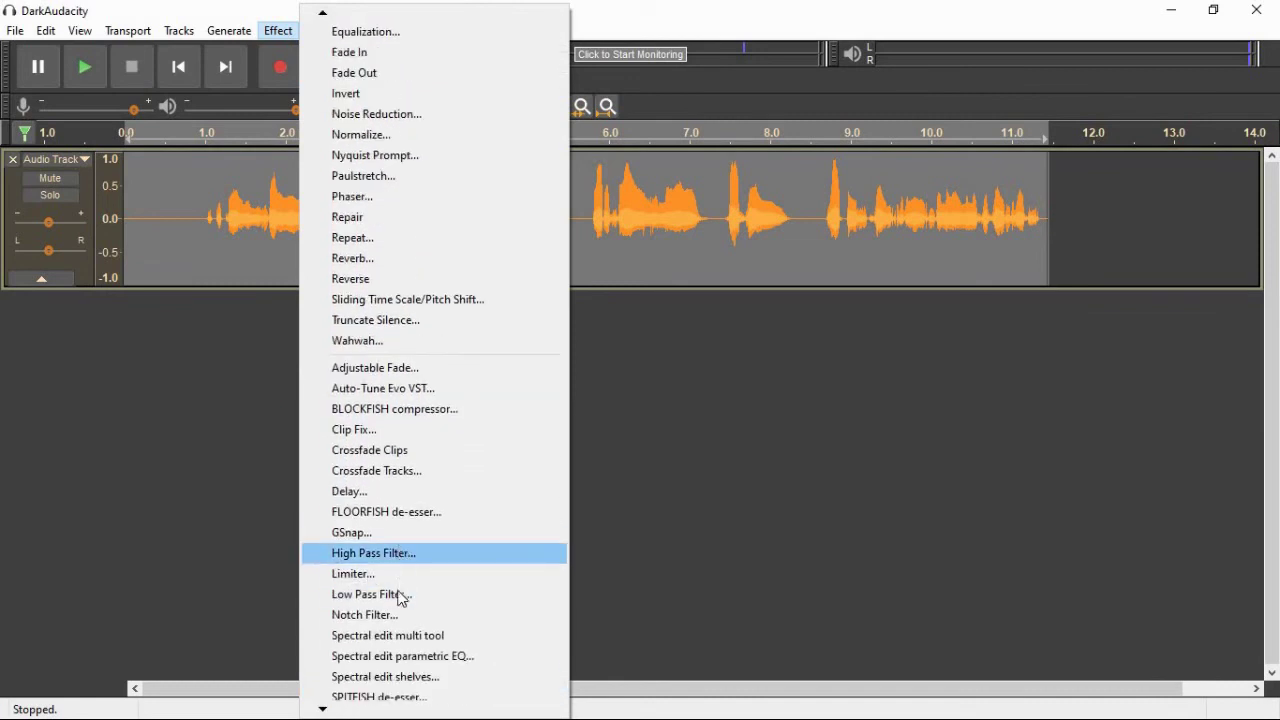
{"action": "left_click", "coordinate": [398, 578]}
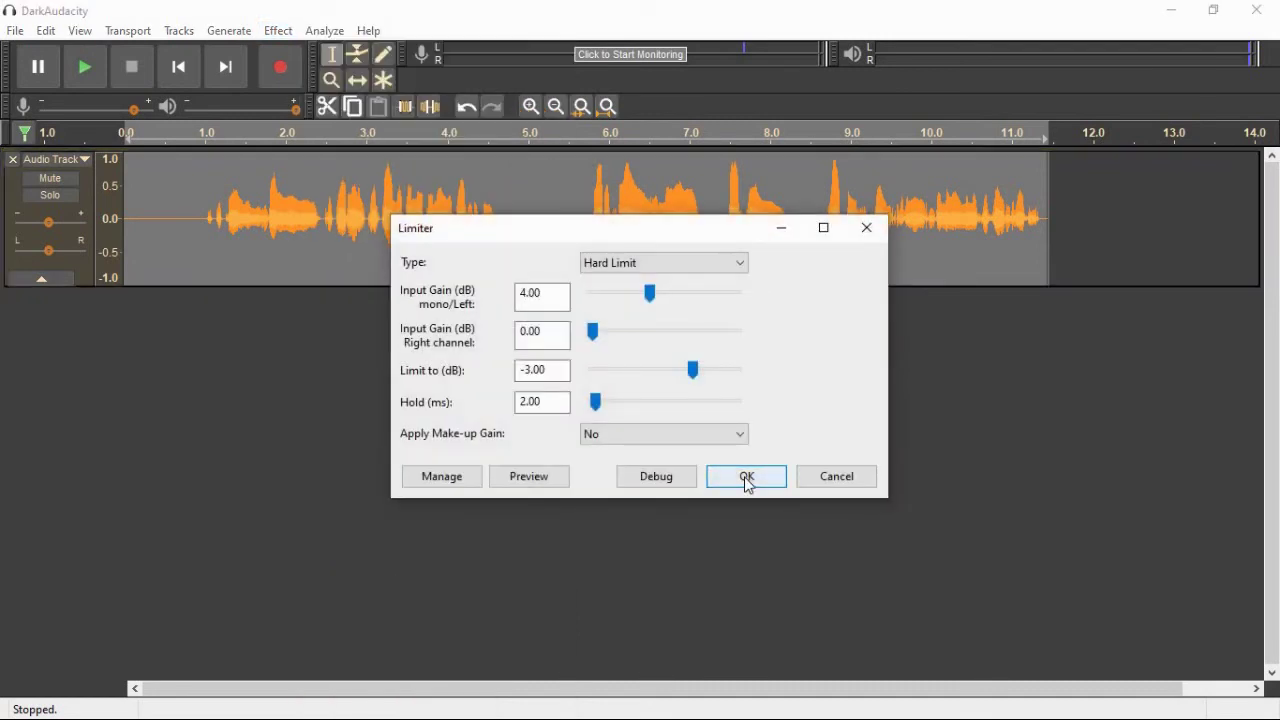
{"action": "left_click", "coordinate": [747, 482]}
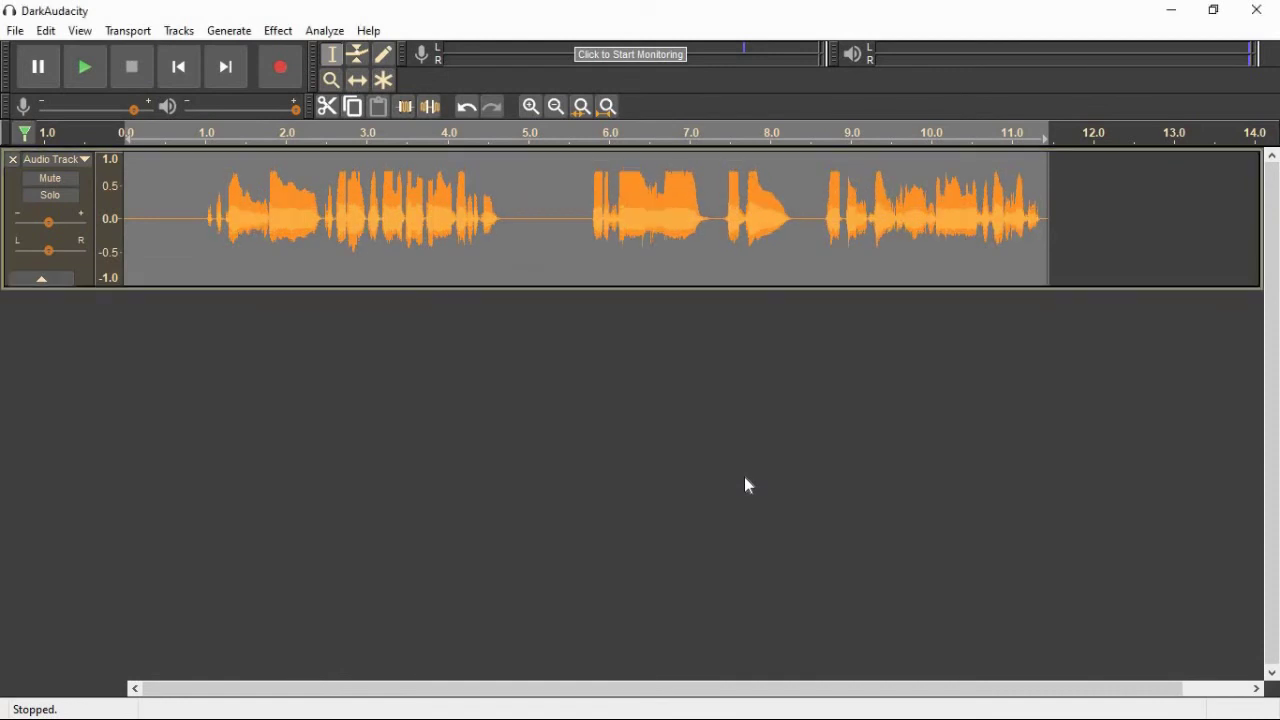
- Play back the limited clip from about 0.8 seconds
{"action": "left_click", "coordinate": [560, 279]}
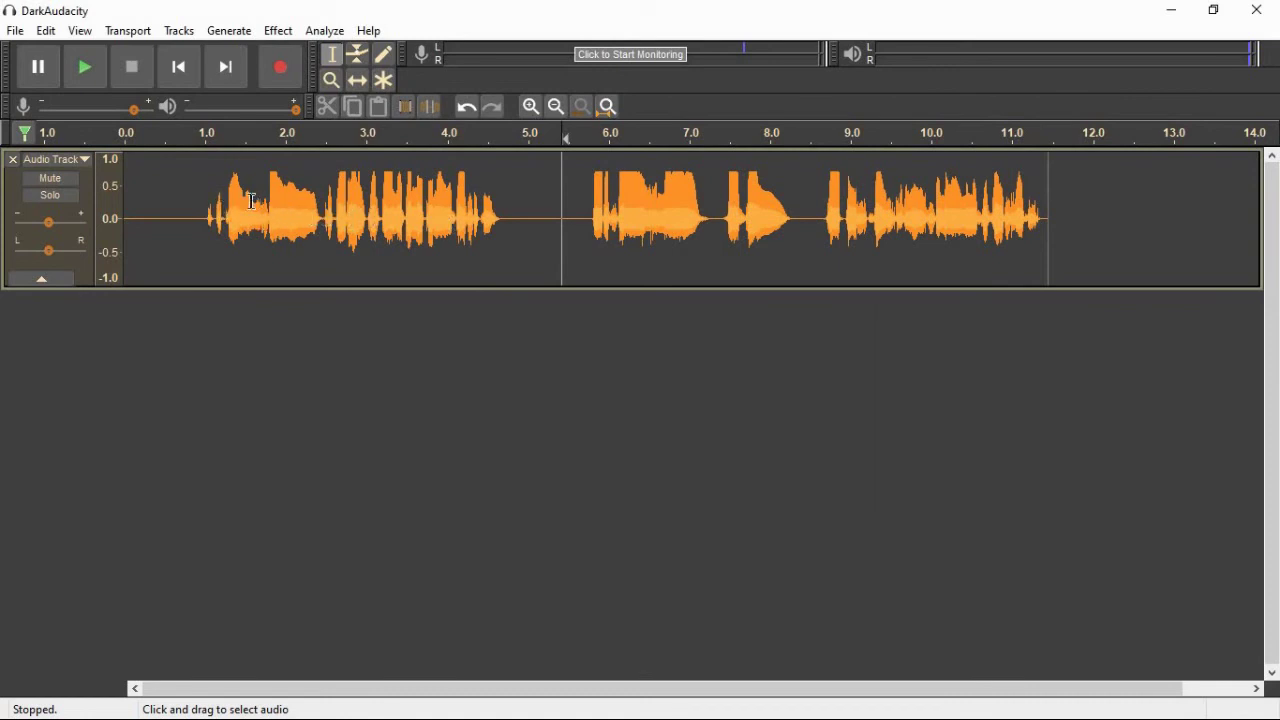
{"action": "left_click", "coordinate": [188, 193]}
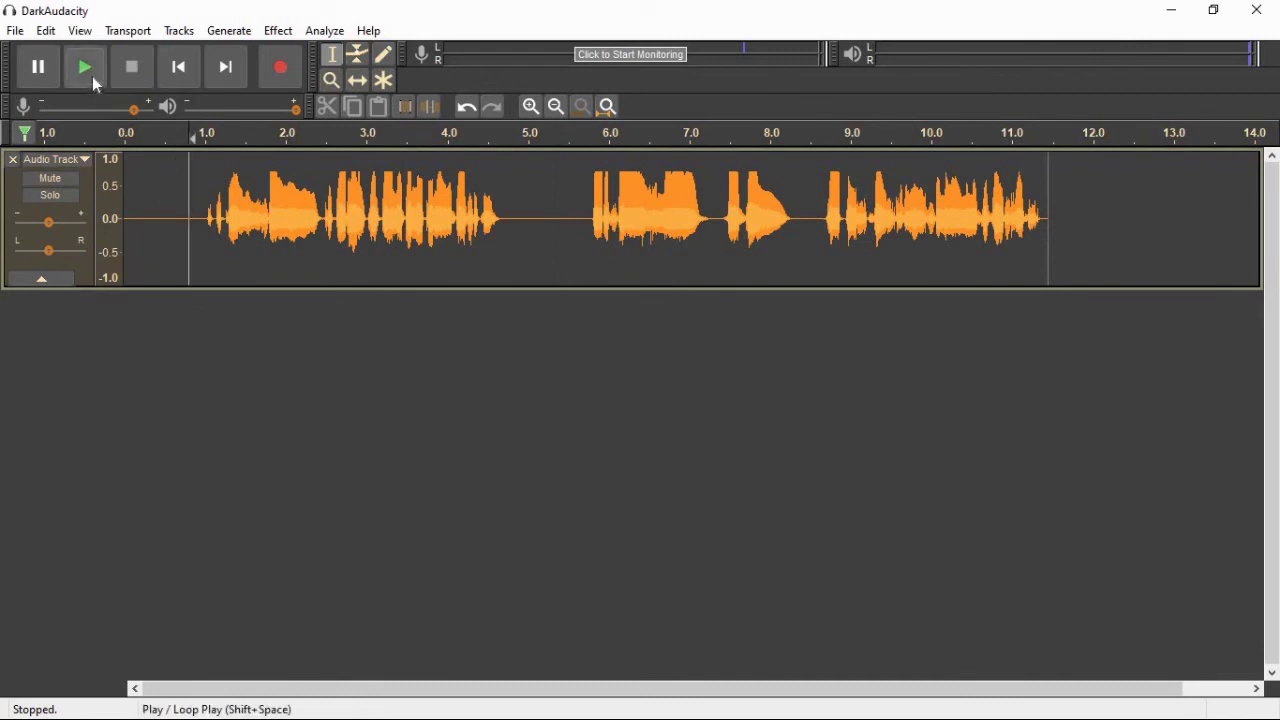
{"action": "left_click", "coordinate": [93, 78]}
{"action": "left_click", "coordinate": [86, 70]}
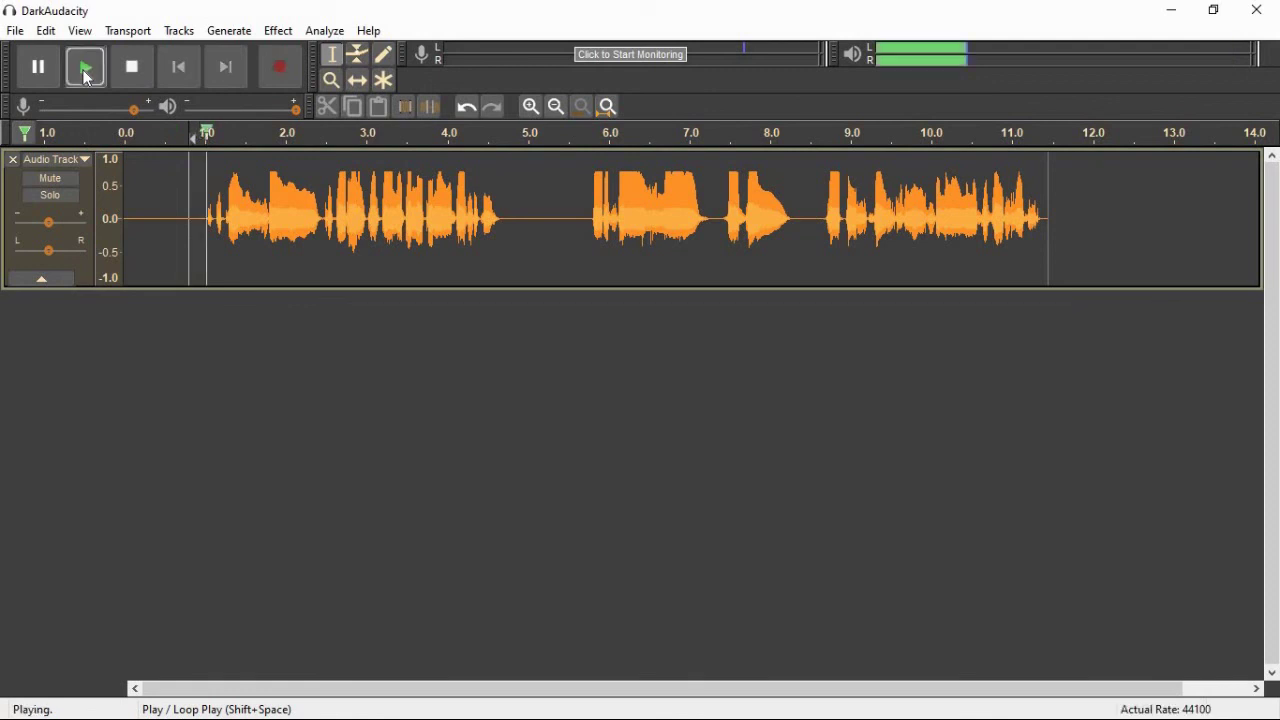